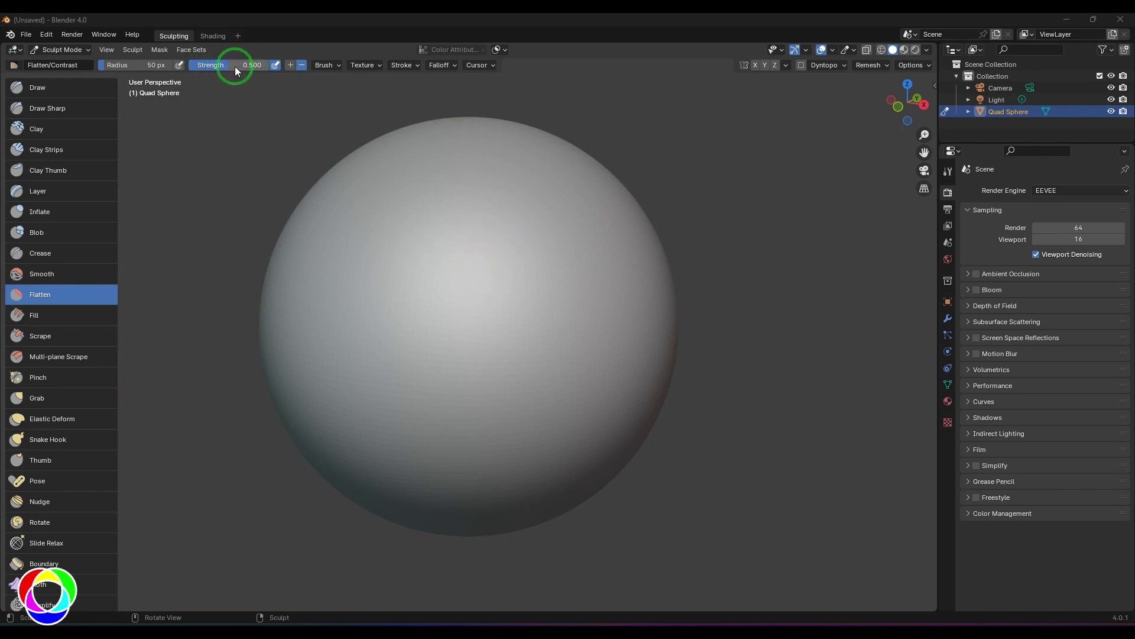
Set the Flatten brush to strength 1.000 and enable Original Normal and Original Plane.
drag(228, 65, 279, 77)
click(948, 171)
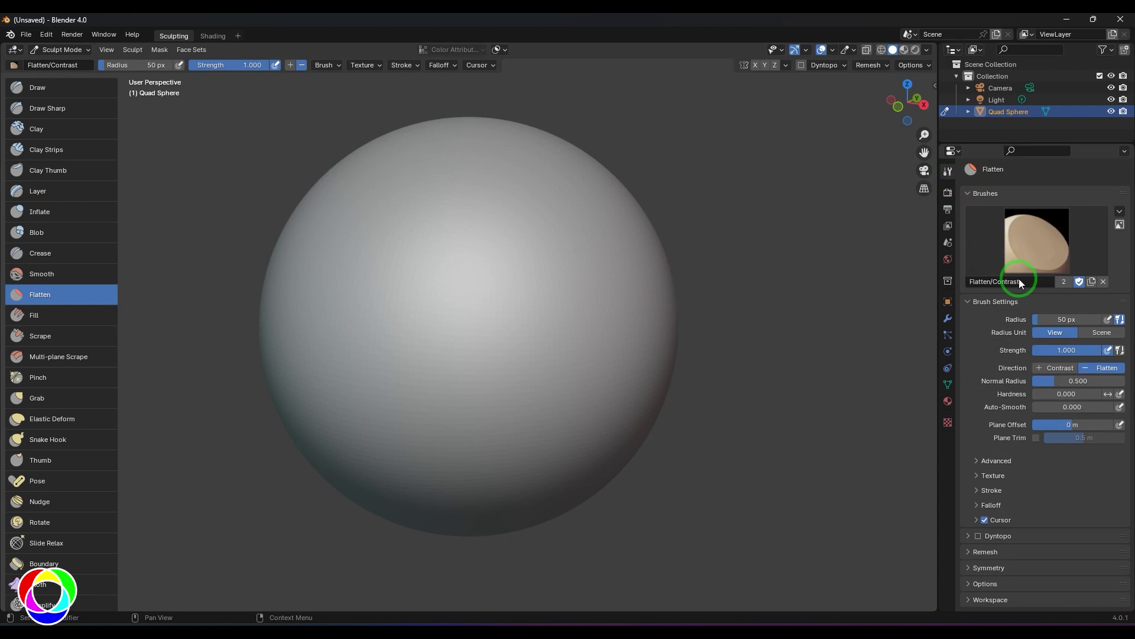
click(982, 465)
scroll(1065, 477, down, 5)
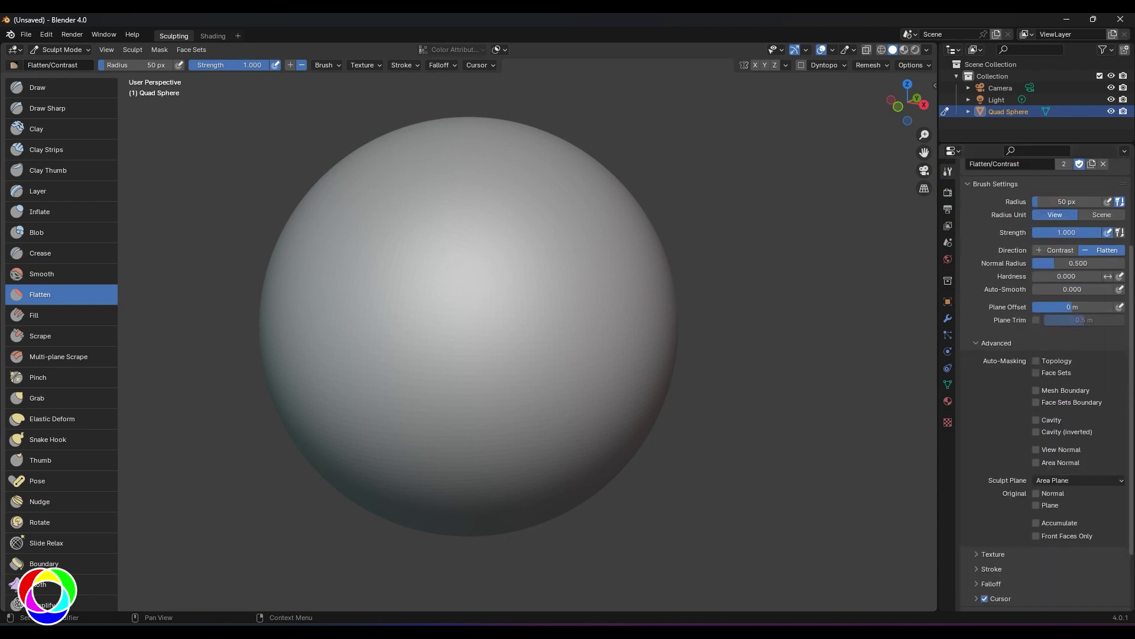
click(1036, 472)
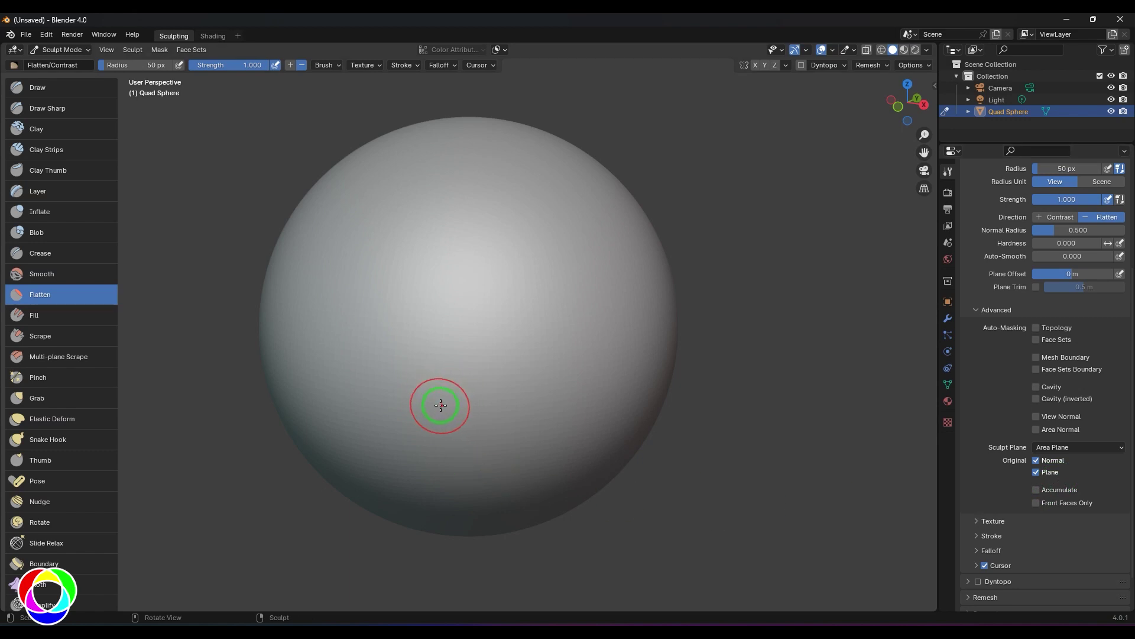
Set the Flatten radius to 228 px and flatten broad faces across the front and upper left.
key(f)
click(373, 362)
mouse_move(373, 362)
mouse_down()
mouse_move(350, 303)
mouse_move(330, 324)
mouse_move(363, 399)
mouse_move(406, 382)
mouse_move(356, 292)
mouse_move(330, 342)
mouse_up()
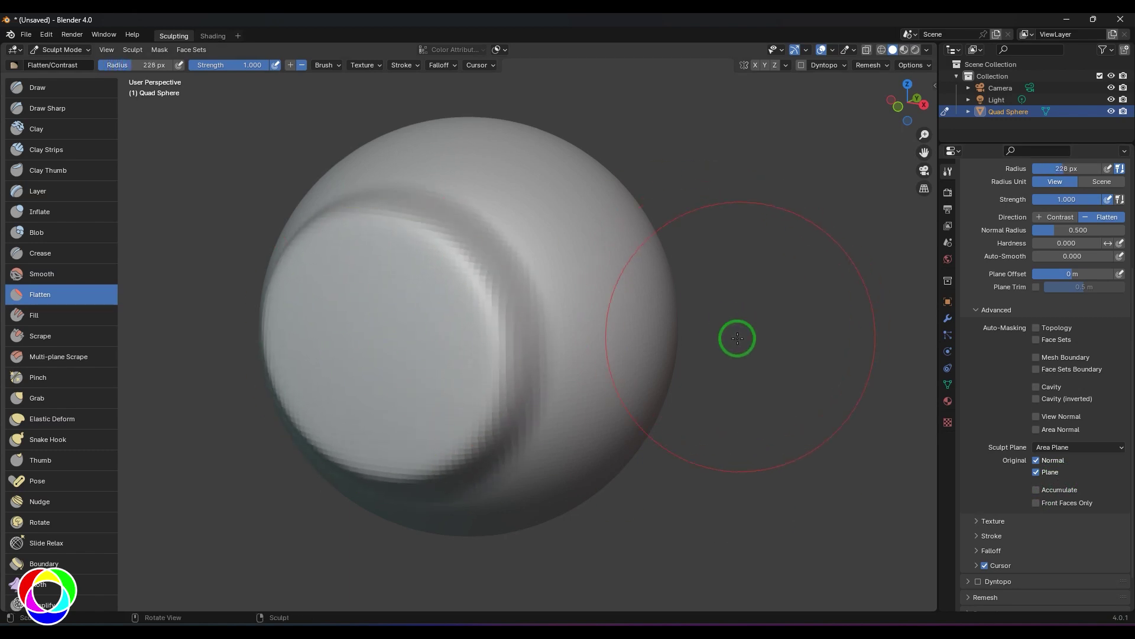
middle_drag(735, 337, 562, 386)
mouse_move(562, 385)
mouse_down()
mouse_move(512, 403)
mouse_move(514, 433)
mouse_move(439, 338)
mouse_move(591, 286)
mouse_move(620, 417)
mouse_move(480, 467)
mouse_up()
middle_drag(532, 425, 728, 337)
mouse_move(482, 299)
mouse_down()
mouse_move(362, 286)
mouse_move(466, 252)
mouse_move(432, 207)
mouse_move(372, 284)
mouse_up()
mouse_move(372, 284)
middle_down()
mouse_move(553, 211)
mouse_move(538, 366)
middle_up()
mouse_move(545, 443)
mouse_down()
mouse_move(408, 478)
mouse_move(566, 408)
mouse_move(591, 449)
mouse_up()
mouse_move(591, 449)
middle_down()
mouse_move(773, 353)
mouse_move(497, 283)
middle_up()
Flatten the left, front, lower-left and right sides into broad planar faces.
mouse_move(496, 284)
mouse_down()
mouse_move(414, 302)
mouse_move(368, 197)
mouse_move(403, 199)
mouse_move(487, 441)
mouse_move(313, 323)
mouse_up()
middle_drag(313, 323, 398, 355)
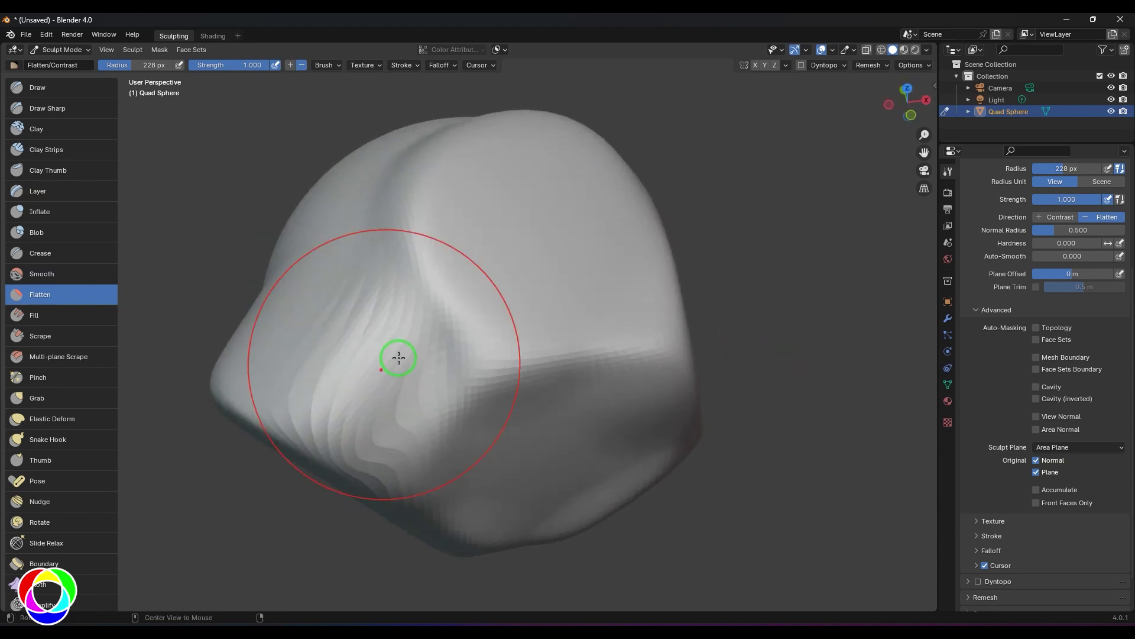
mouse_move(398, 355)
mouse_down()
mouse_move(359, 345)
mouse_move(335, 268)
mouse_up()
middle_drag(715, 252, 702, 211)
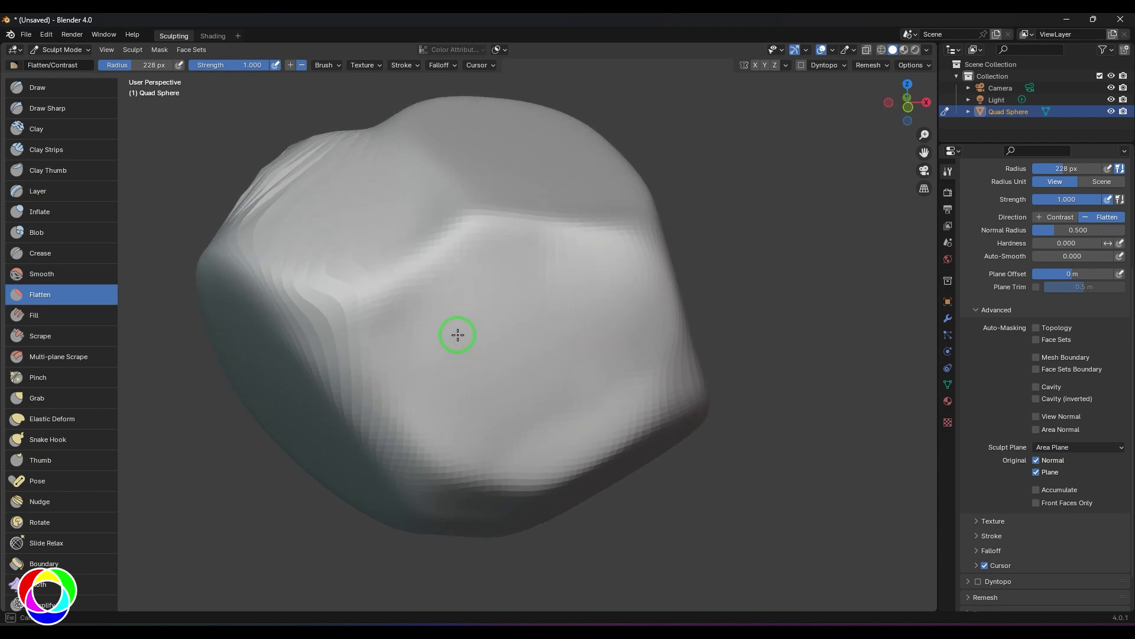
middle_drag(456, 332, 641, 256)
mouse_move(641, 256)
mouse_down()
mouse_move(431, 337)
mouse_move(535, 387)
mouse_move(679, 288)
mouse_up()
middle_drag(679, 288, 464, 411)
drag(464, 411, 393, 393)
mouse_move(393, 393)
middle_down()
mouse_move(321, 393)
mouse_move(368, 320)
mouse_move(461, 388)
mouse_move(527, 392)
middle_up()
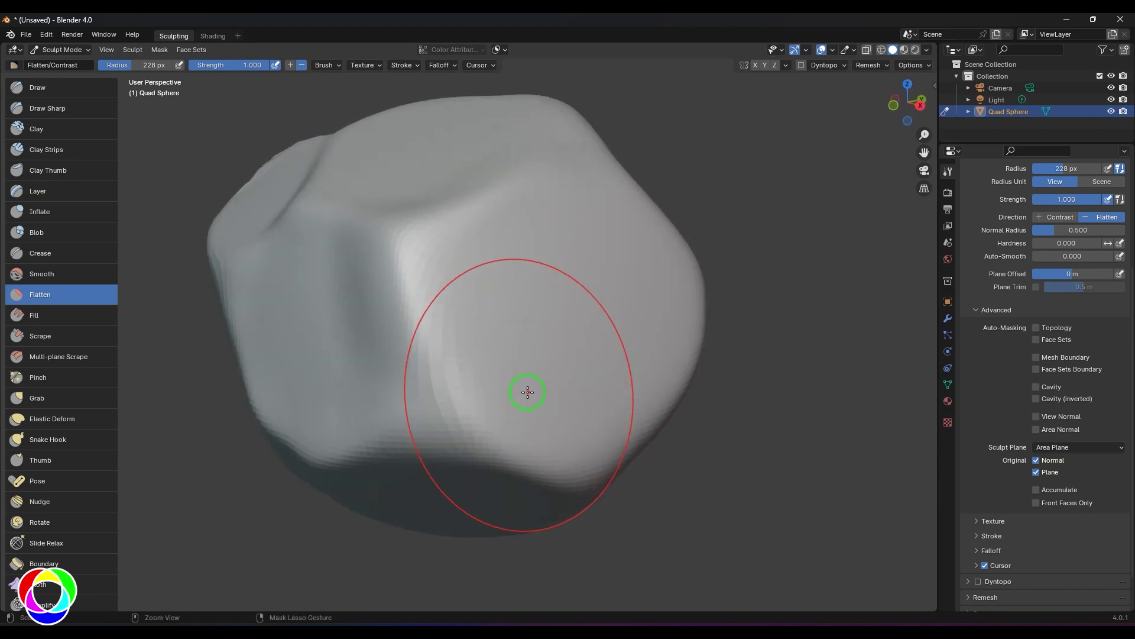
mouse_move(550, 421)
mouse_down()
mouse_move(606, 277)
mouse_move(584, 299)
mouse_move(591, 278)
mouse_move(599, 293)
mouse_move(601, 254)
mouse_up()
mouse_move(601, 254)
middle_down()
mouse_move(708, 272)
mouse_move(405, 311)
mouse_move(507, 256)
mouse_move(431, 337)
mouse_move(372, 306)
mouse_move(431, 303)
mouse_move(477, 363)
middle_up()
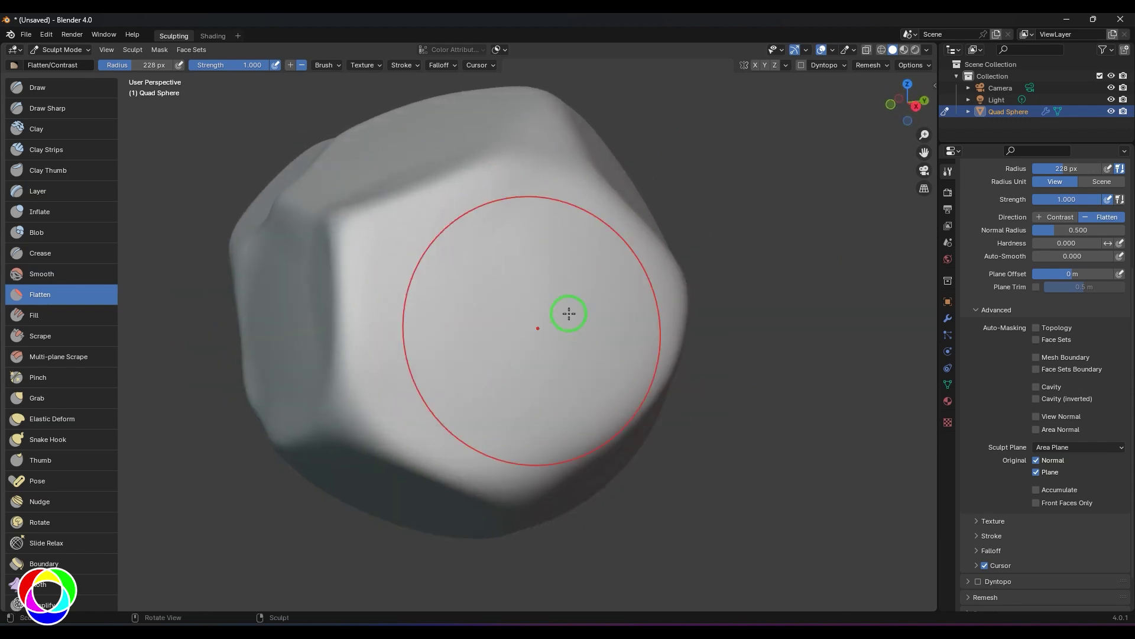
middle_drag(570, 312, 202, 417)
Switch to Multi-plane Scrape at 69 px radius and scrape a trial crease along the ridge.
click(66, 357)
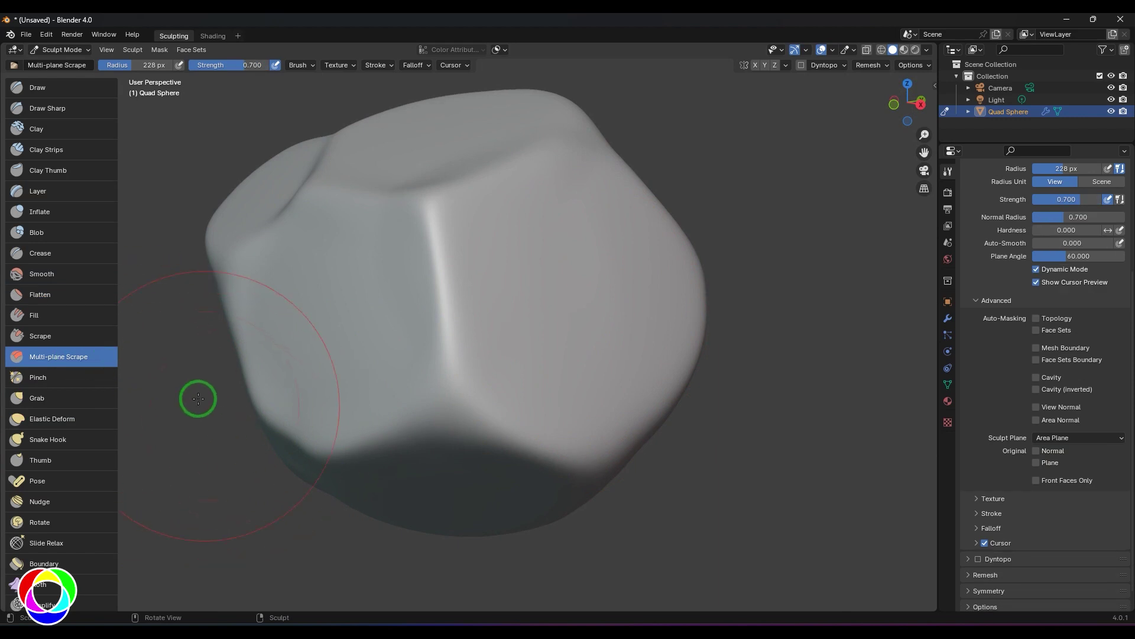
key(f)
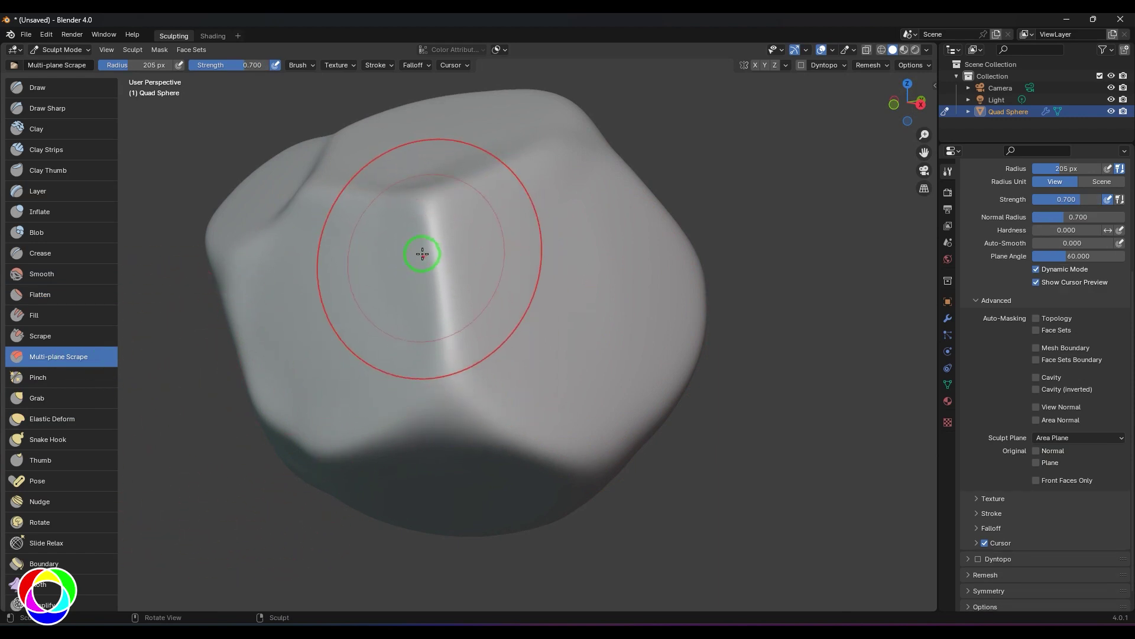
mouse_move(430, 206)
mouse_down()
mouse_move(456, 284)
mouse_move(507, 286)
mouse_move(431, 214)
mouse_move(446, 261)
mouse_up()
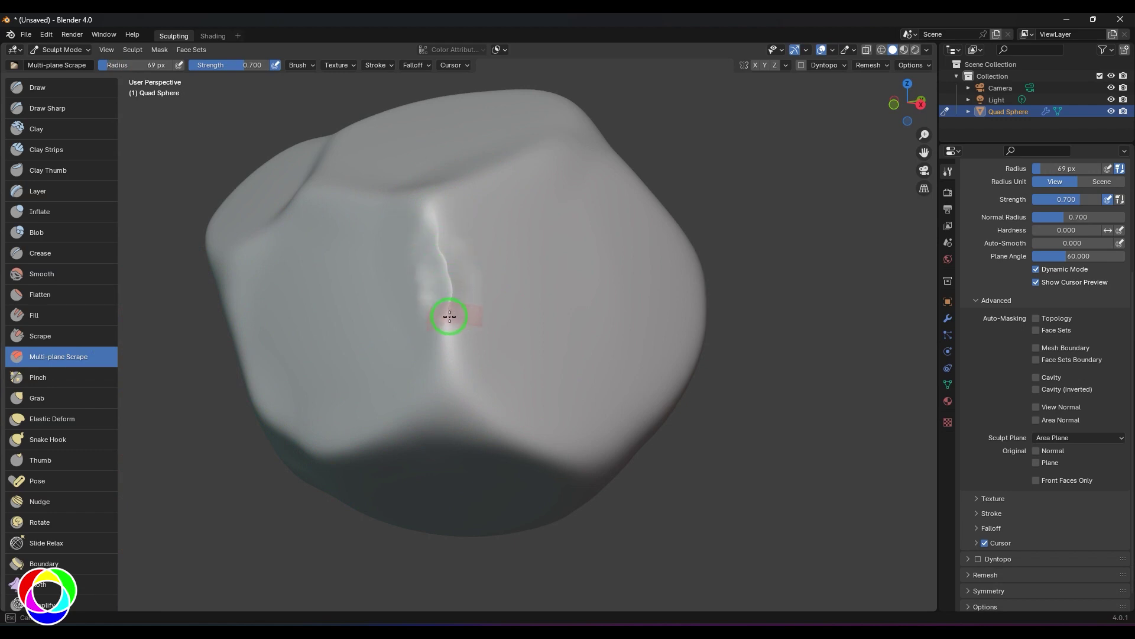
drag(449, 316, 455, 371)
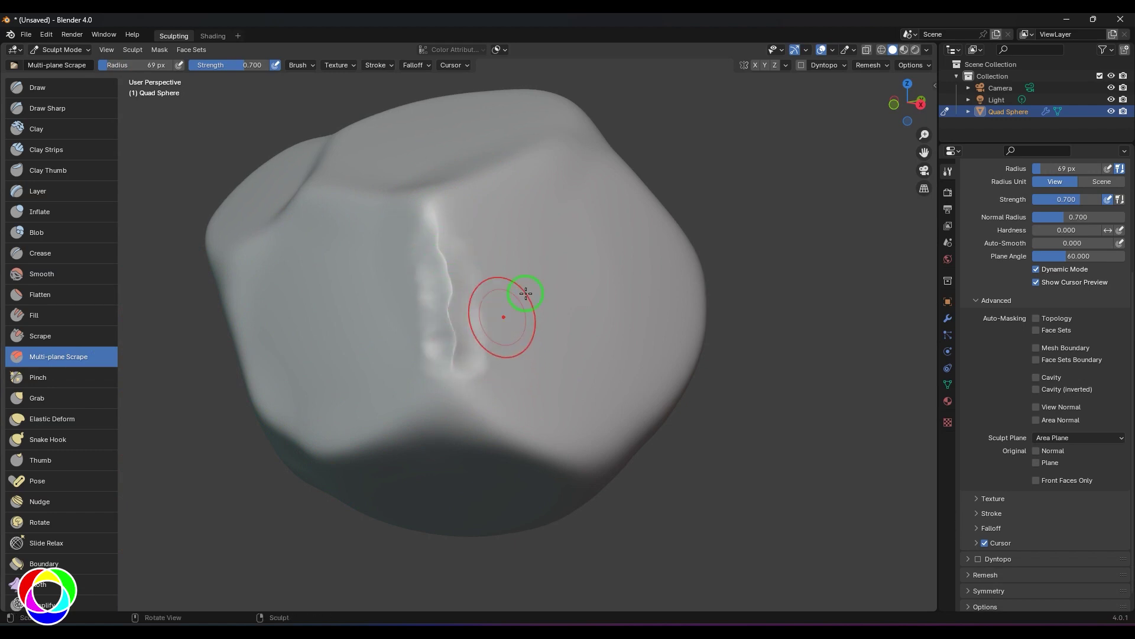
Undo the trial crease and orbit so the ridge sits centrally.
key(ctrl+z)
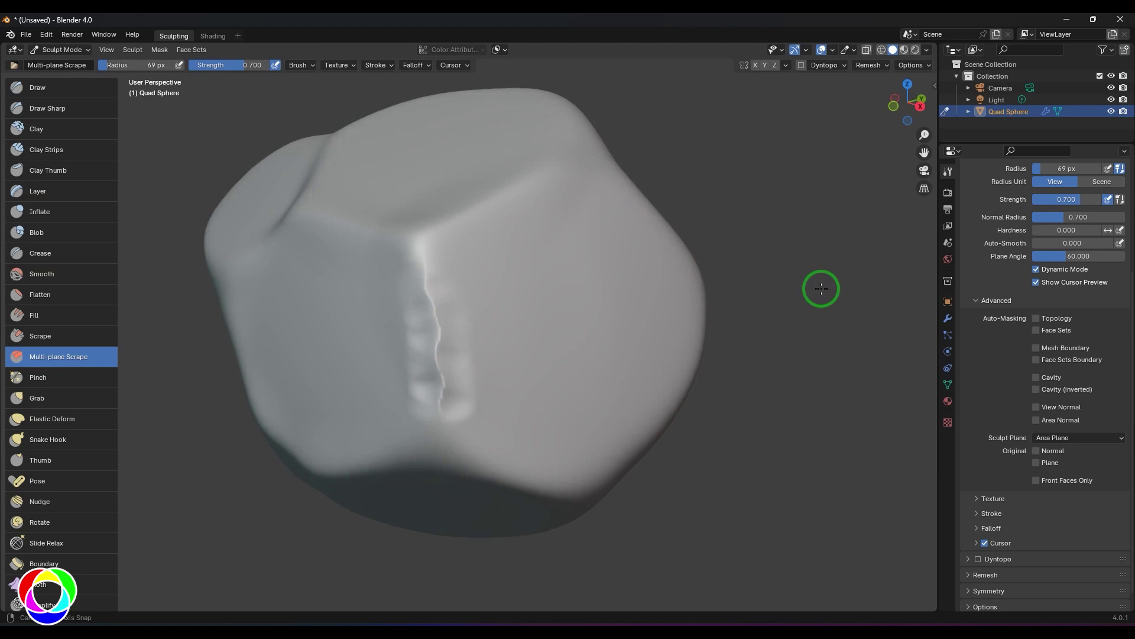
key(ctrl+z)
scroll(813, 275, up, 2)
middle_drag(814, 266, 826, 271)
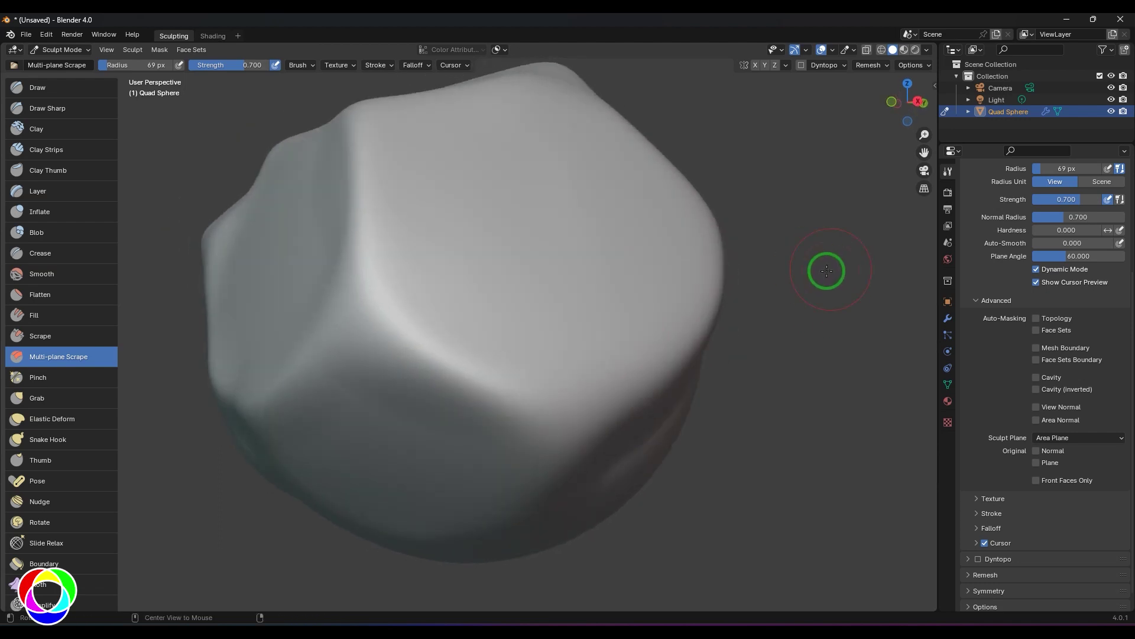
middle_drag(722, 132, 715, 147)
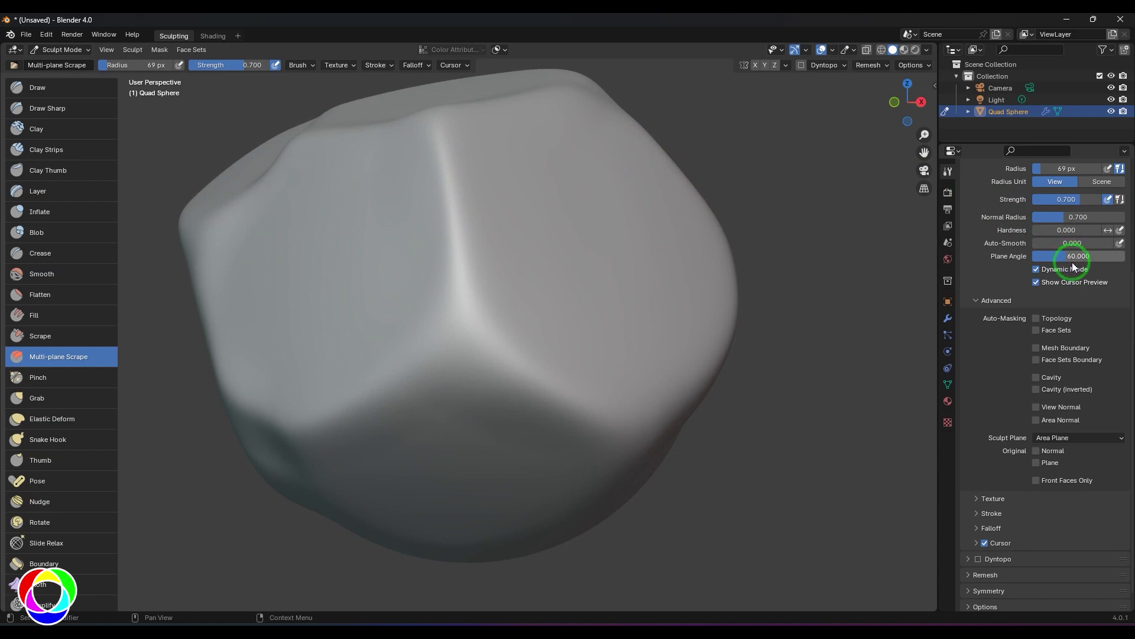
click(381, 66)
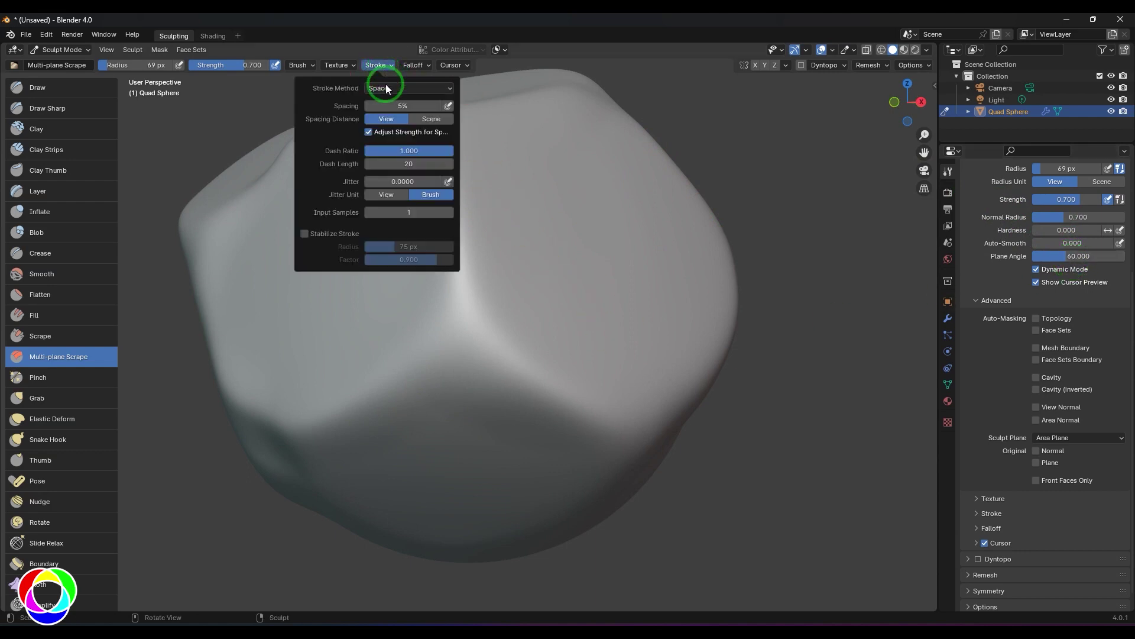
click(305, 233)
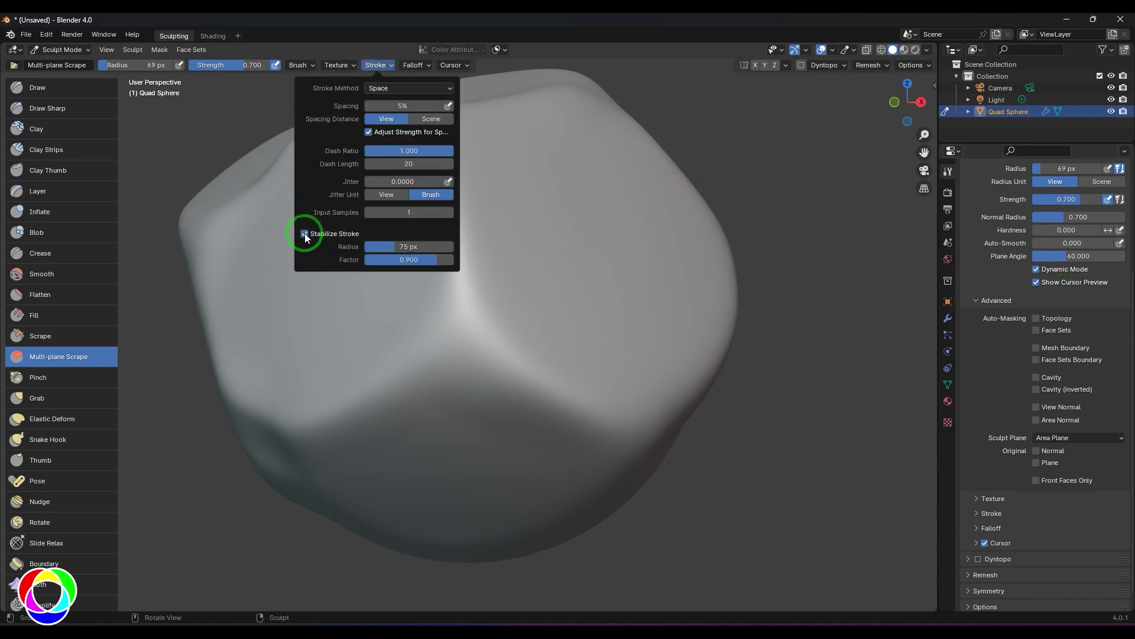
mouse_move(470, 198)
mouse_down()
mouse_move(469, 172)
mouse_move(436, 121)
mouse_up()
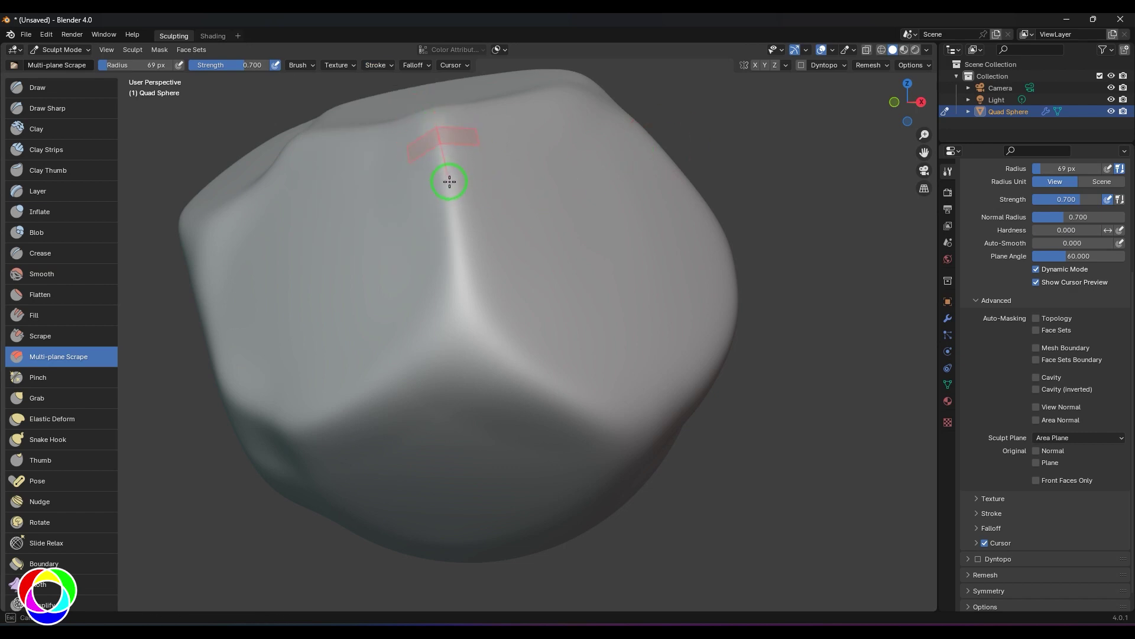
drag(450, 181, 471, 323)
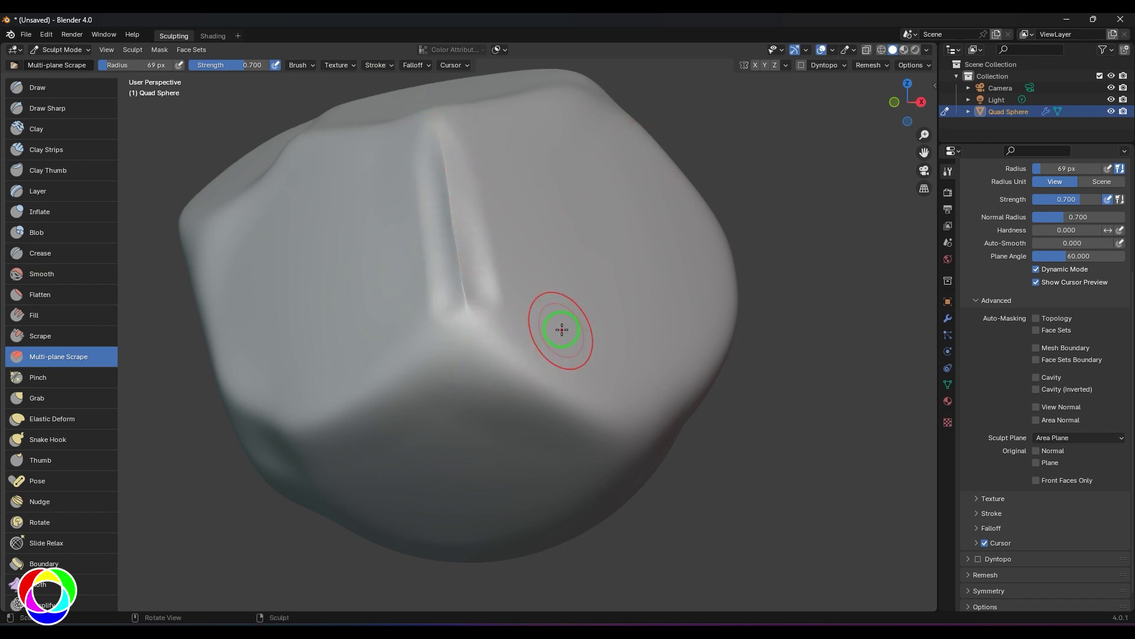
key(ctrl+z)
click(383, 69)
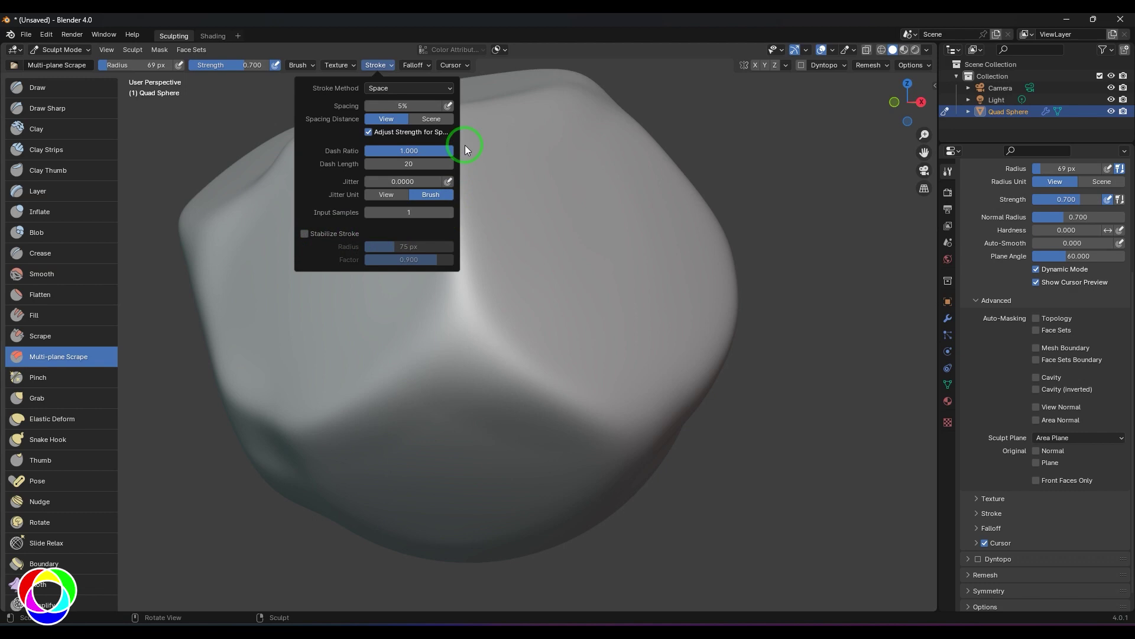
mouse_move(437, 126)
mouse_down()
mouse_move(455, 230)
mouse_move(482, 283)
mouse_up()
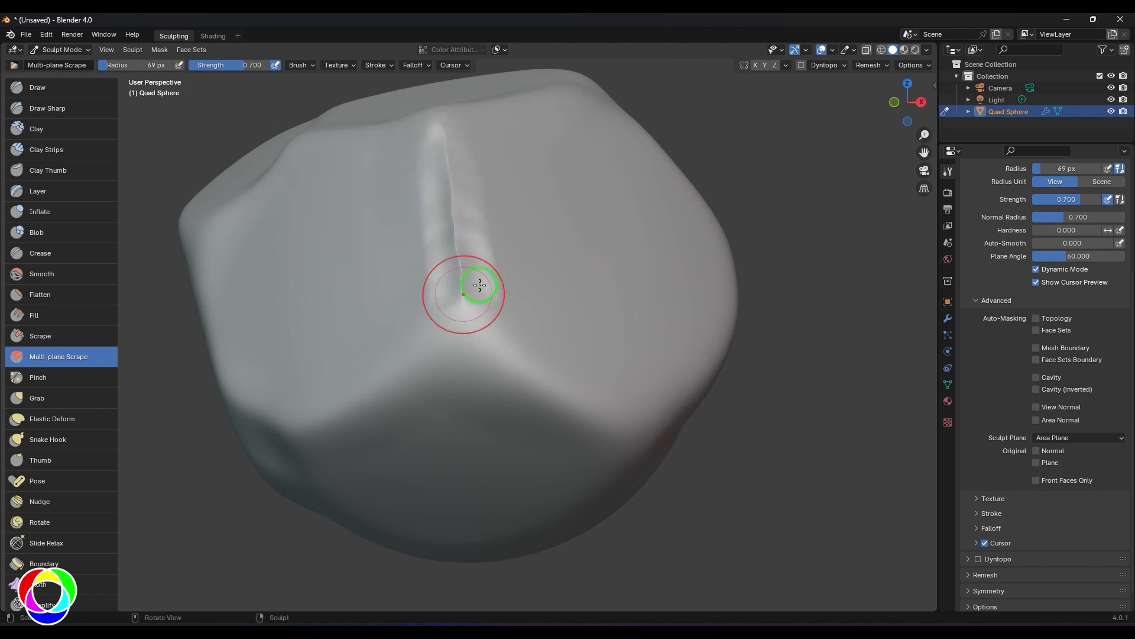
mouse_move(481, 284)
middle_down()
mouse_move(841, 231)
mouse_move(831, 214)
mouse_move(793, 208)
mouse_move(770, 257)
middle_up()
key(ctrl+z)
Scrape from the ridge top to sharpen it into a crisper crease.
click(388, 65)
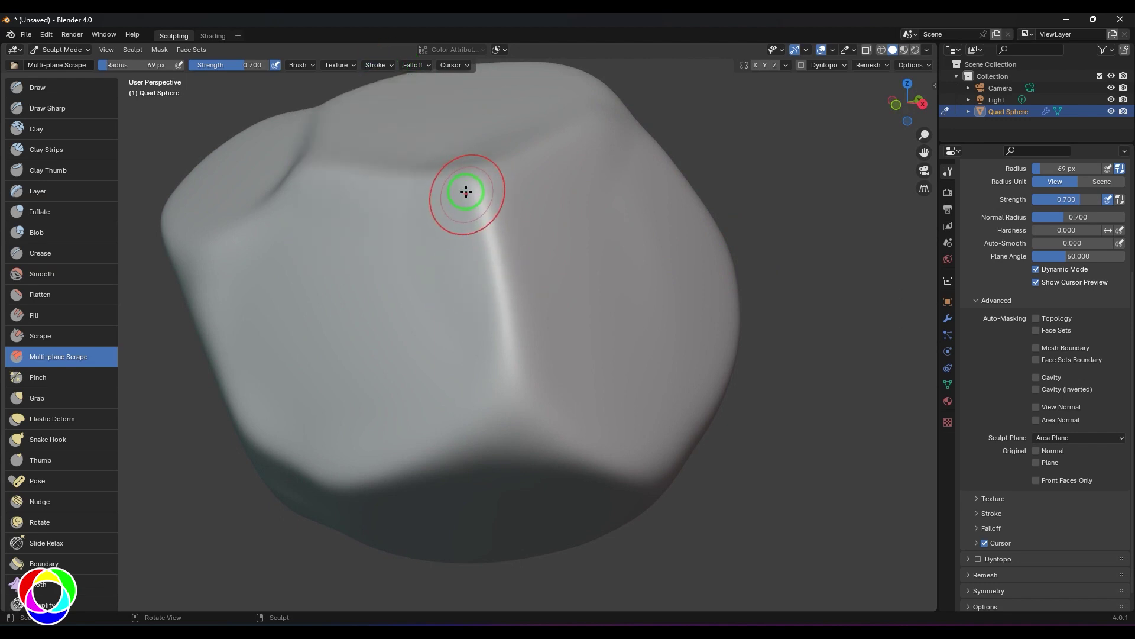
drag(473, 188, 477, 187)
mouse_move(485, 246)
mouse_down()
mouse_move(499, 300)
mouse_move(680, 254)
mouse_up()
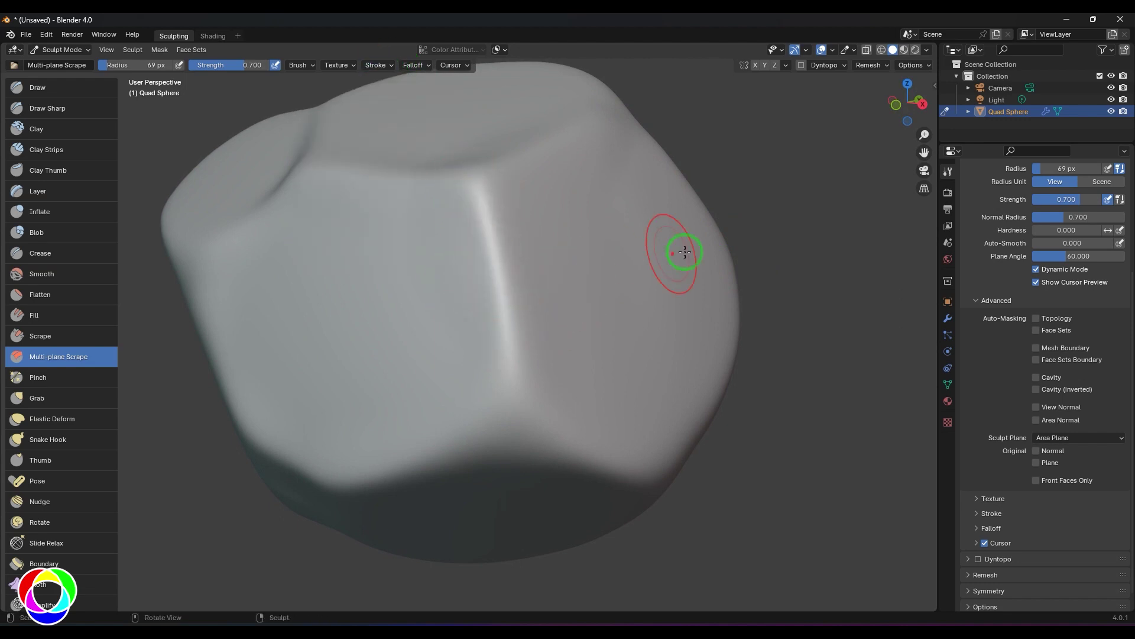
mouse_move(680, 253)
middle_down()
mouse_move(779, 183)
mouse_move(792, 189)
middle_up()
scroll(793, 188, up, 3)
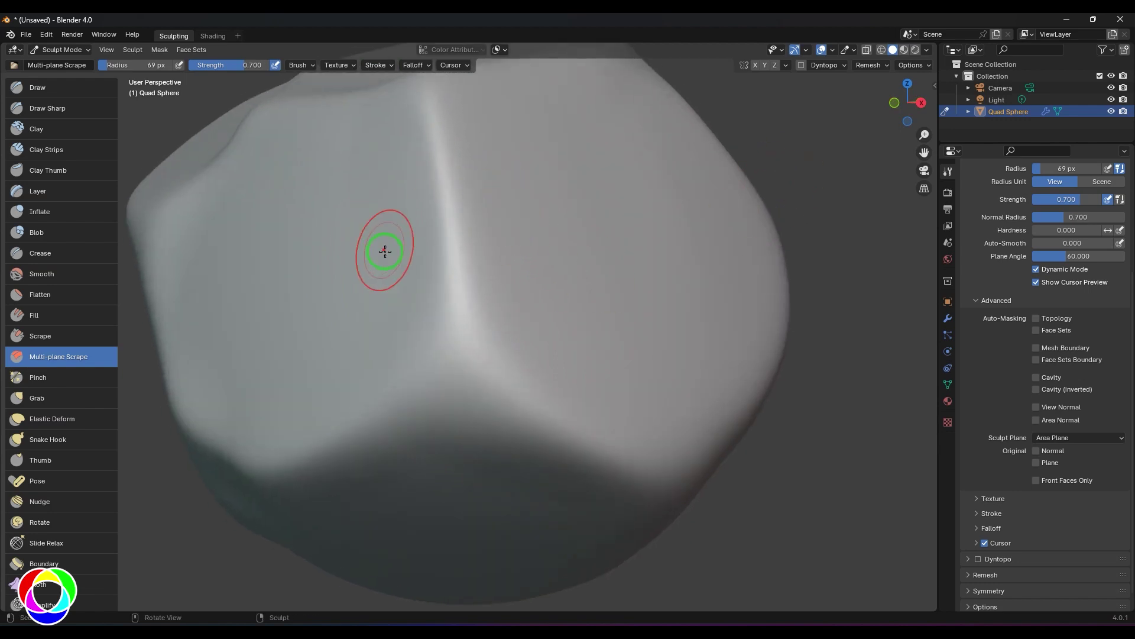
scroll(786, 138, down, 1)
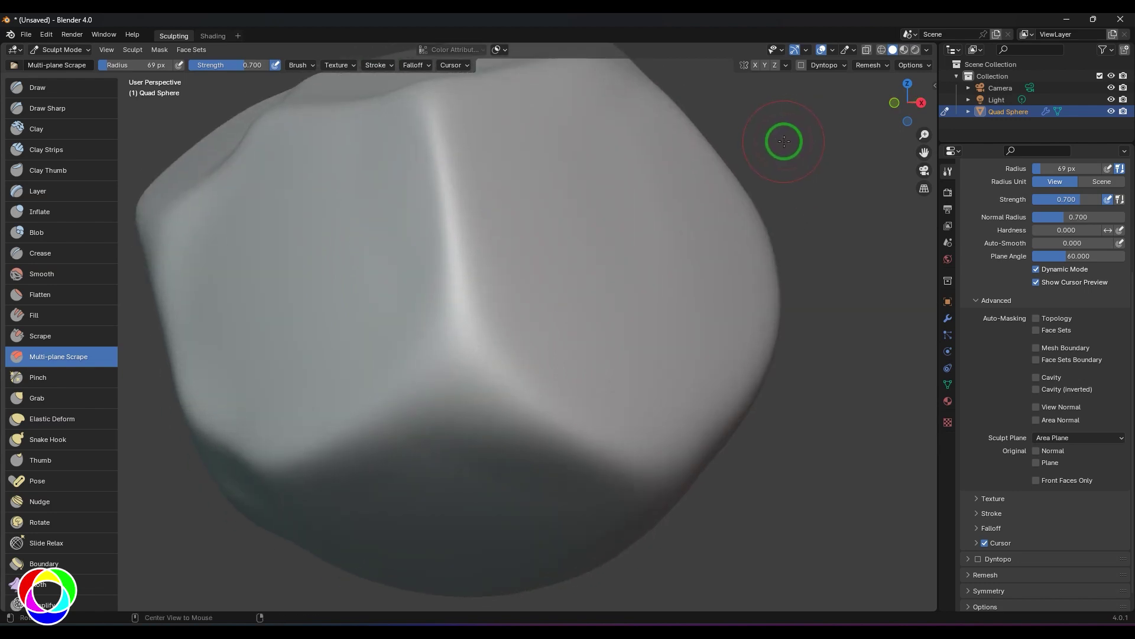
middle_drag(787, 136, 656, 238)
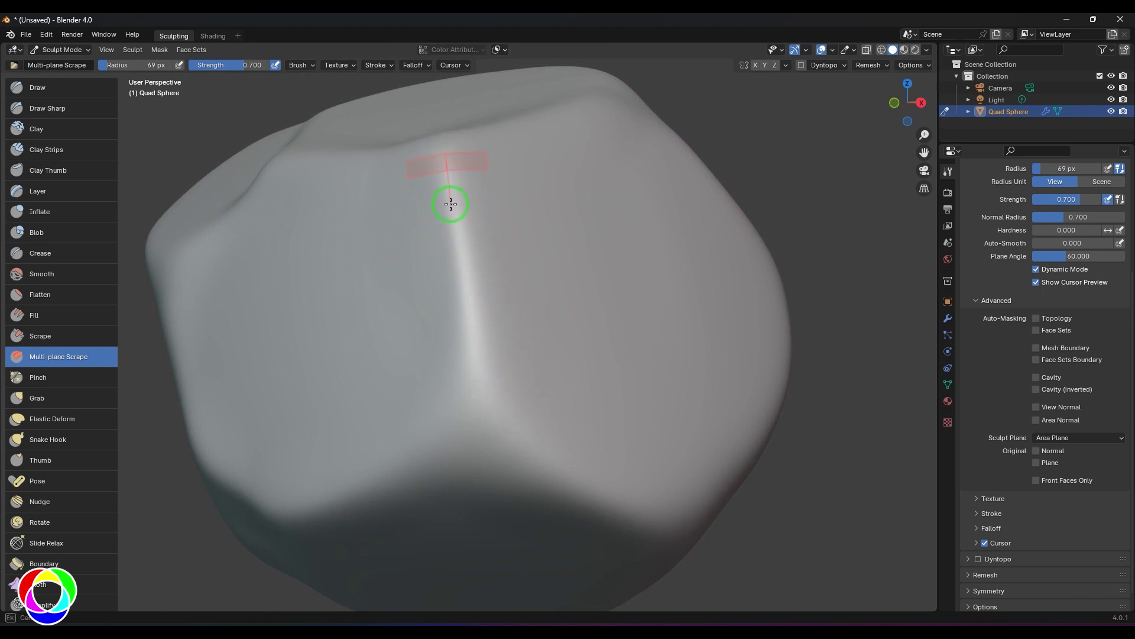
Carve a sharp groove down the ridge, discarding the extra groove along the block's edge.
drag(459, 251, 476, 402)
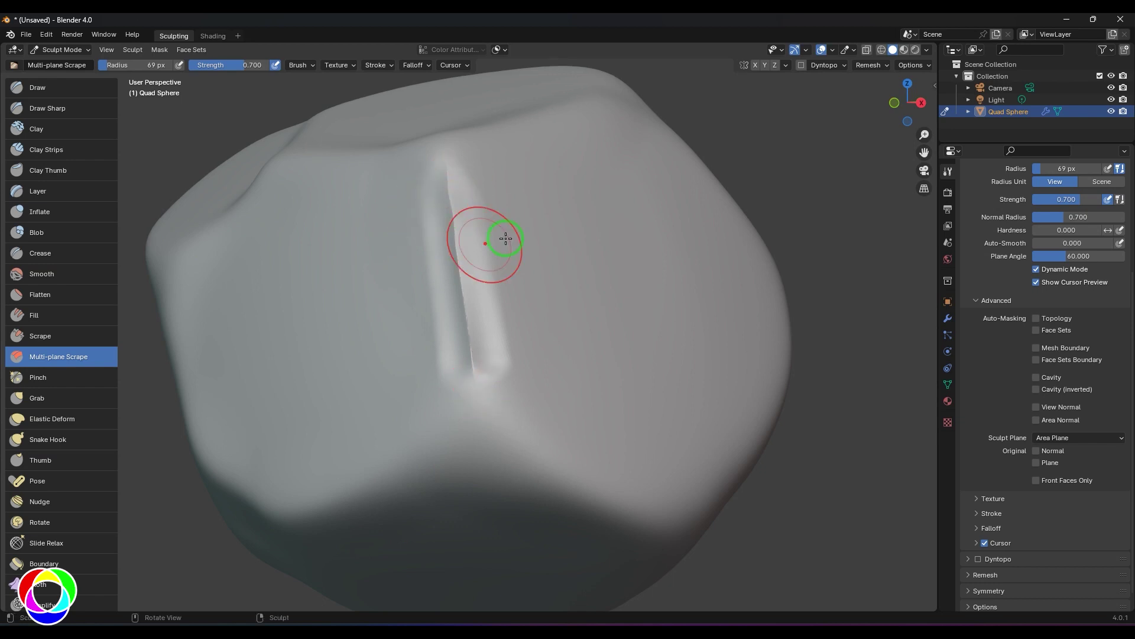
middle_drag(775, 177, 432, 406)
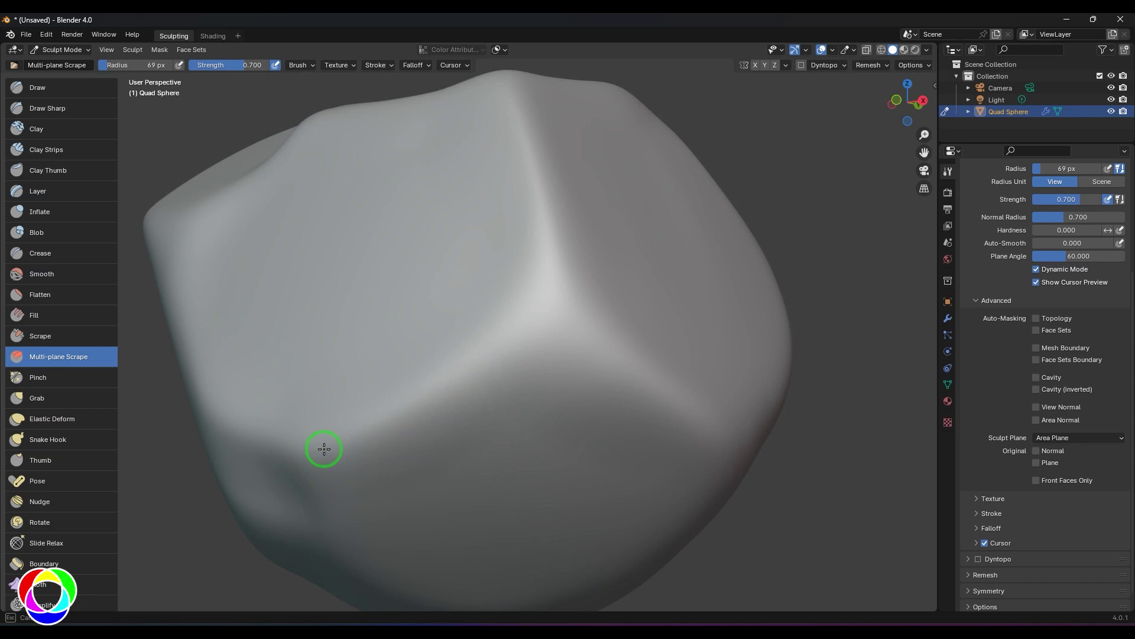
mouse_move(324, 449)
mouse_down()
mouse_move(500, 345)
mouse_move(548, 284)
mouse_move(522, 145)
mouse_move(491, 68)
mouse_up()
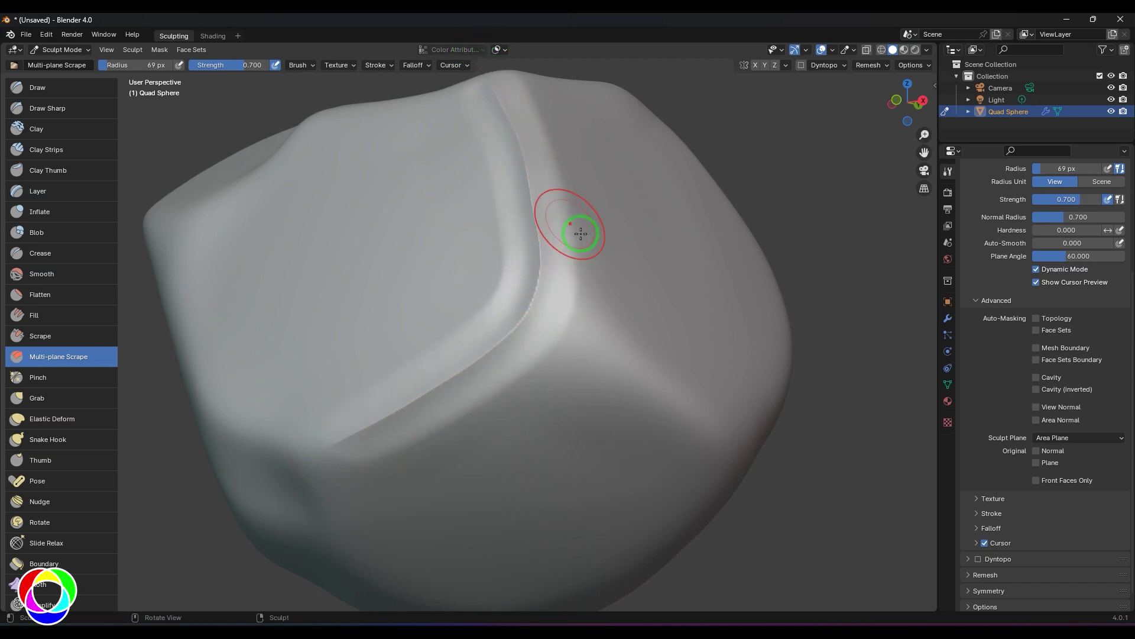
mouse_move(581, 234)
middle_down()
mouse_move(624, 240)
mouse_move(613, 246)
middle_up()
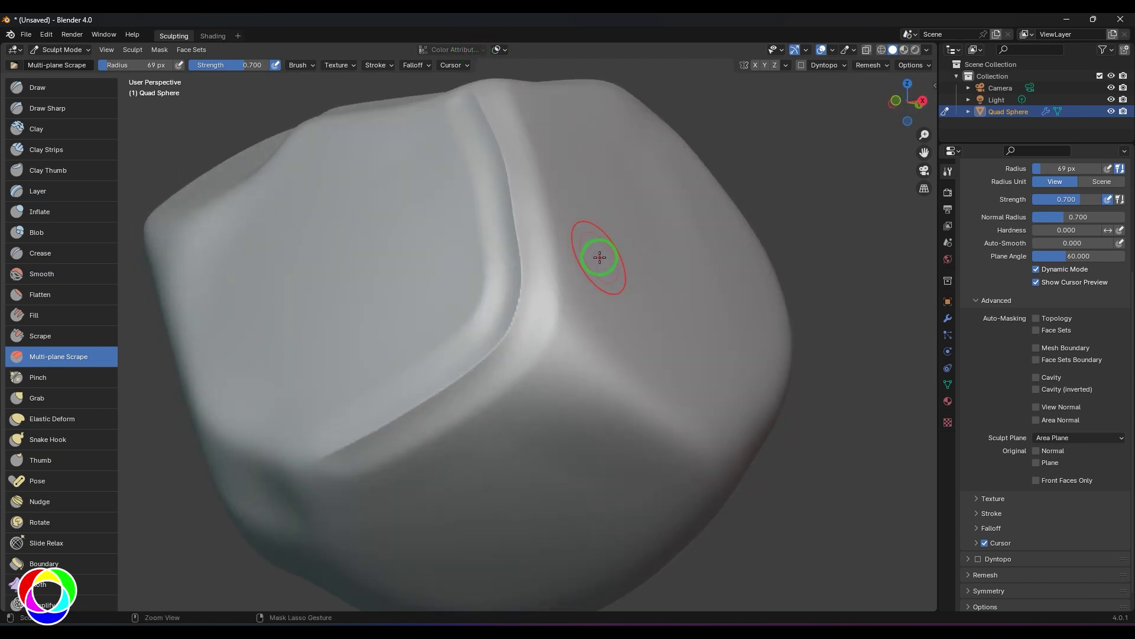
key(ctrl+z)
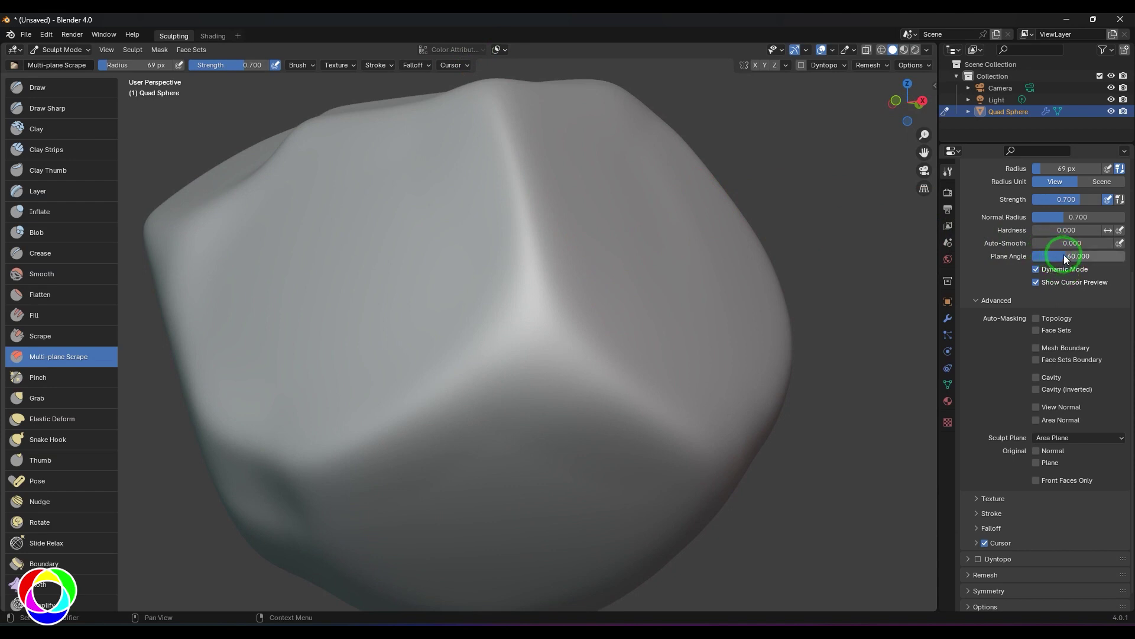
Lower the plane angle to about 27.8 and test scrape grooves, undoing each one.
drag(1066, 256, 1014, 259)
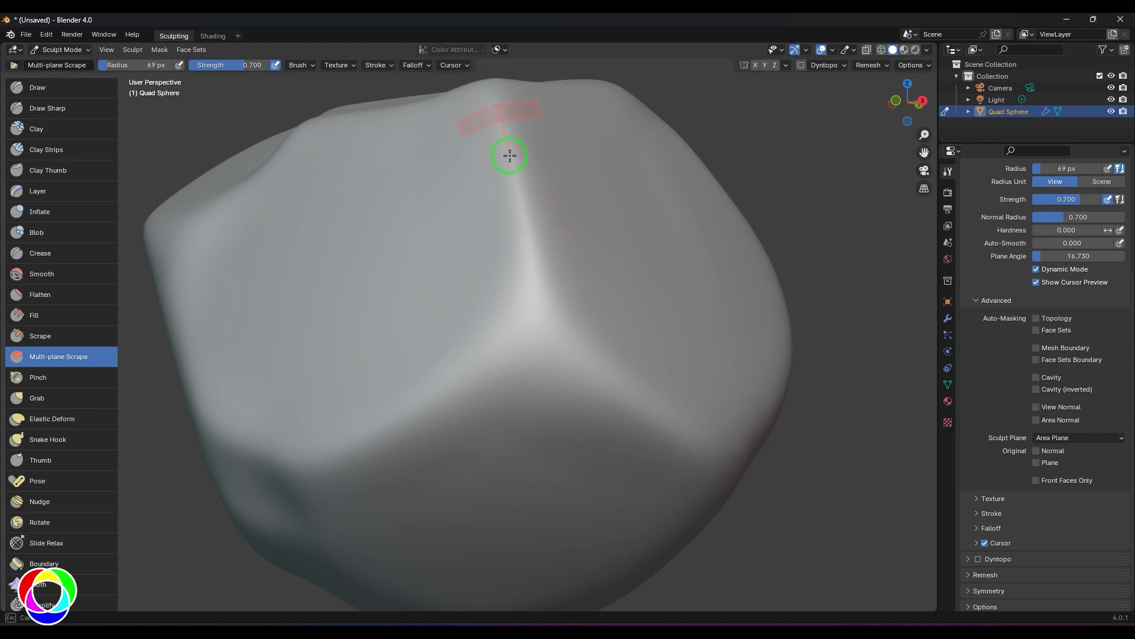
mouse_move(523, 203)
mouse_down()
mouse_move(522, 309)
mouse_move(510, 334)
mouse_move(443, 377)
mouse_up()
drag(368, 436, 256, 473)
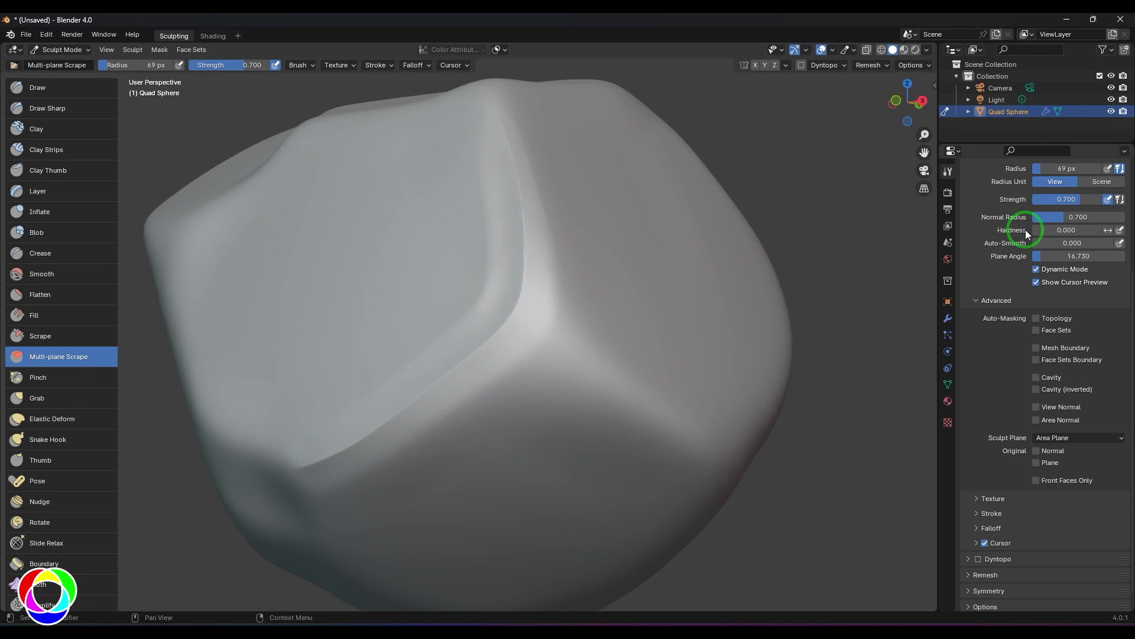
click(1056, 257)
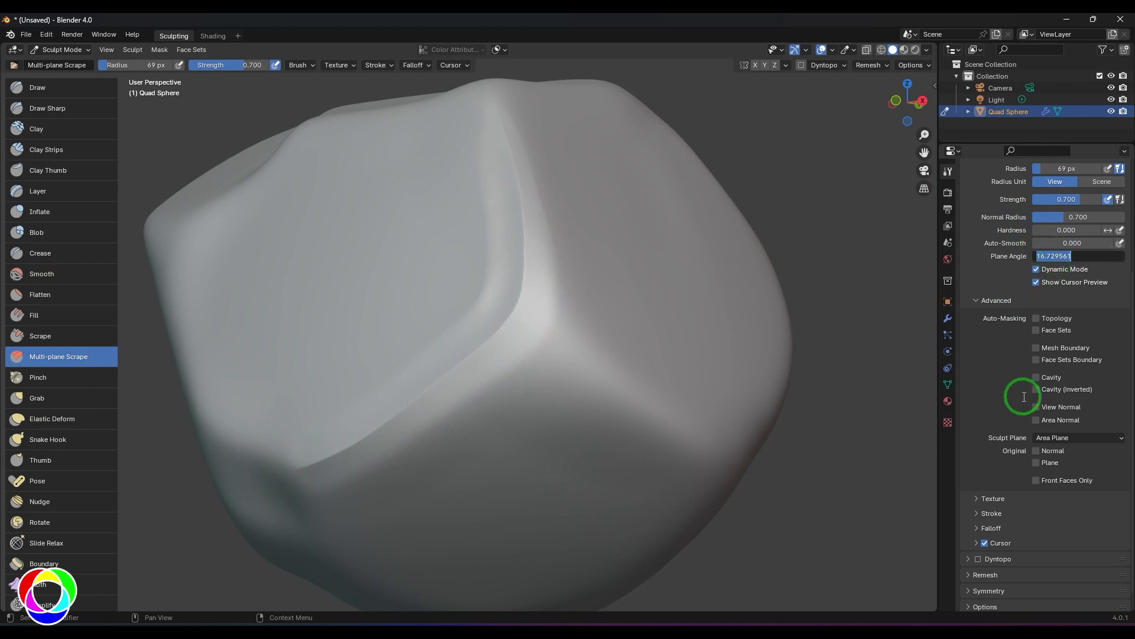
key(ctrl+z)
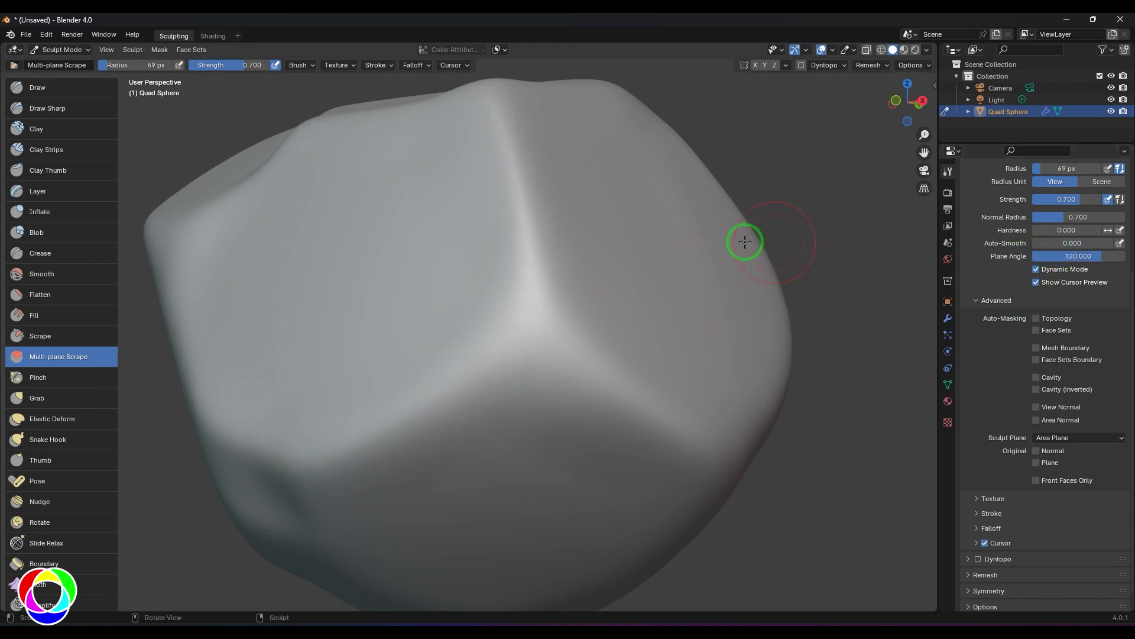
mouse_move(502, 146)
mouse_down()
mouse_move(524, 263)
mouse_move(497, 344)
mouse_move(550, 313)
mouse_up()
key(ctrl+z)
drag(507, 134, 531, 257)
key(ctrl+z)
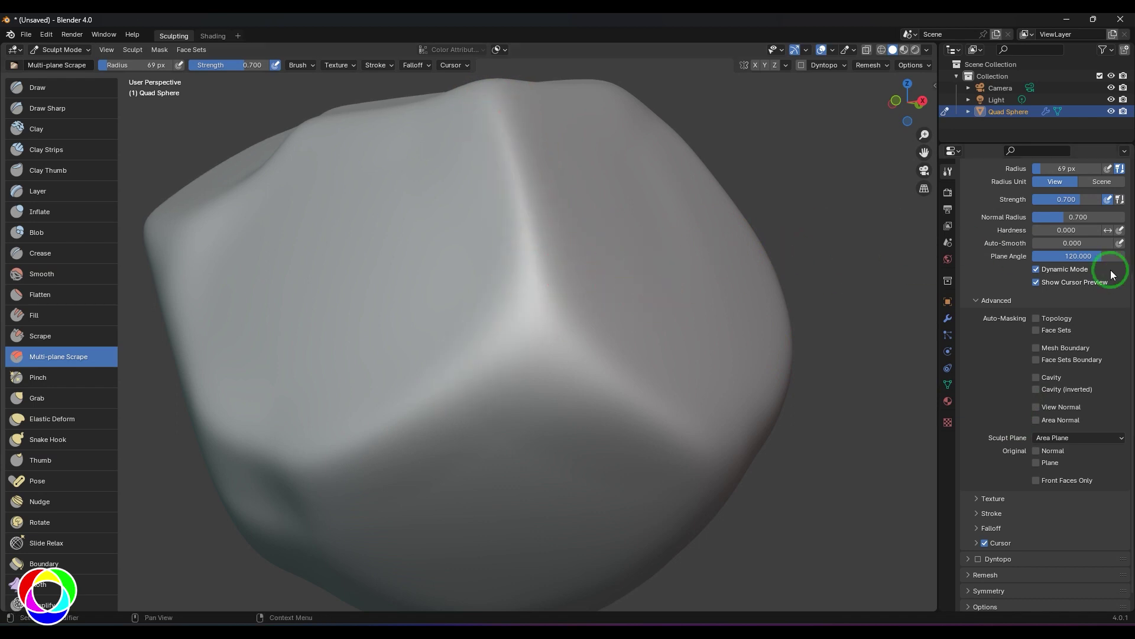
Set the plane angle to 45 and undo a test scrape from the top ridge.
double_click(1103, 262)
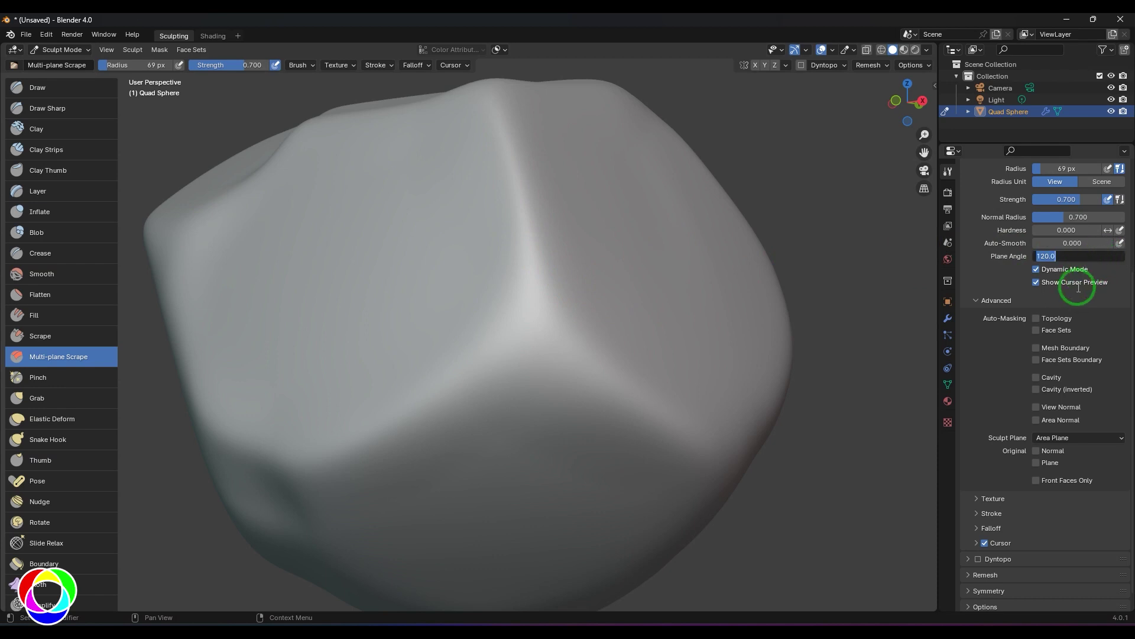
text(45)
key(Return)
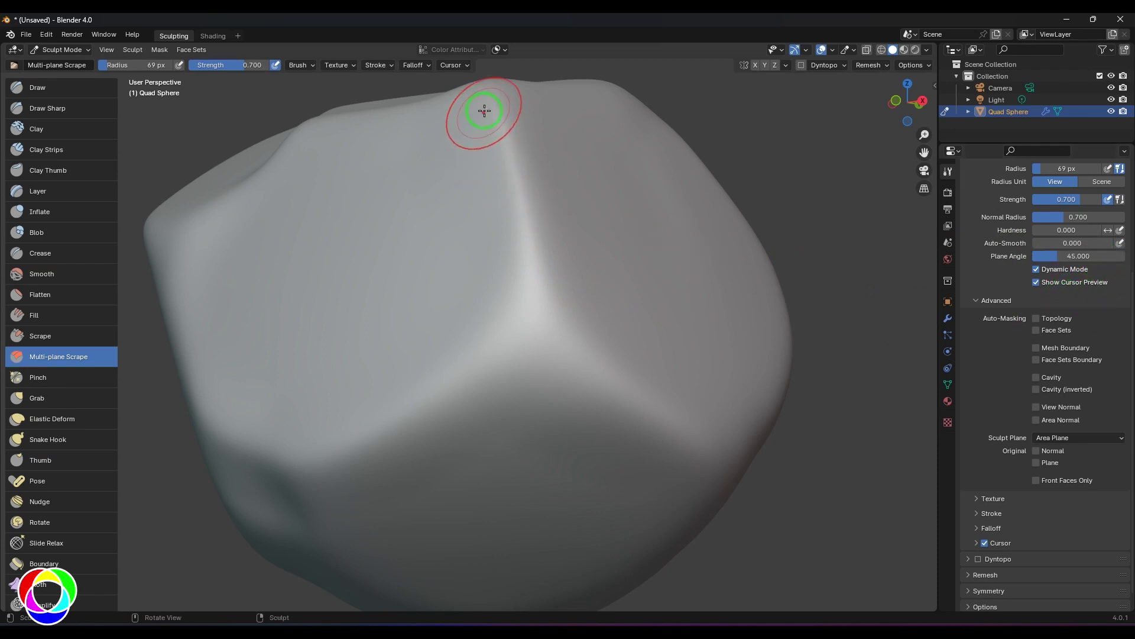
mouse_move(519, 202)
mouse_down()
mouse_move(517, 268)
mouse_move(491, 329)
mouse_move(332, 423)
mouse_up()
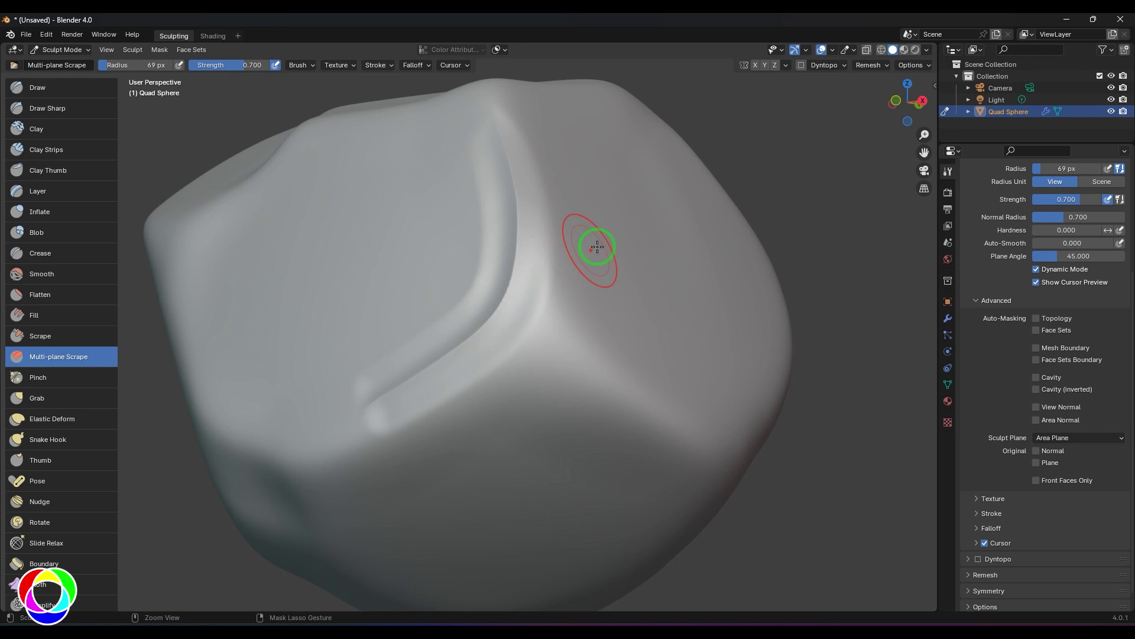
key(ctrl+z)
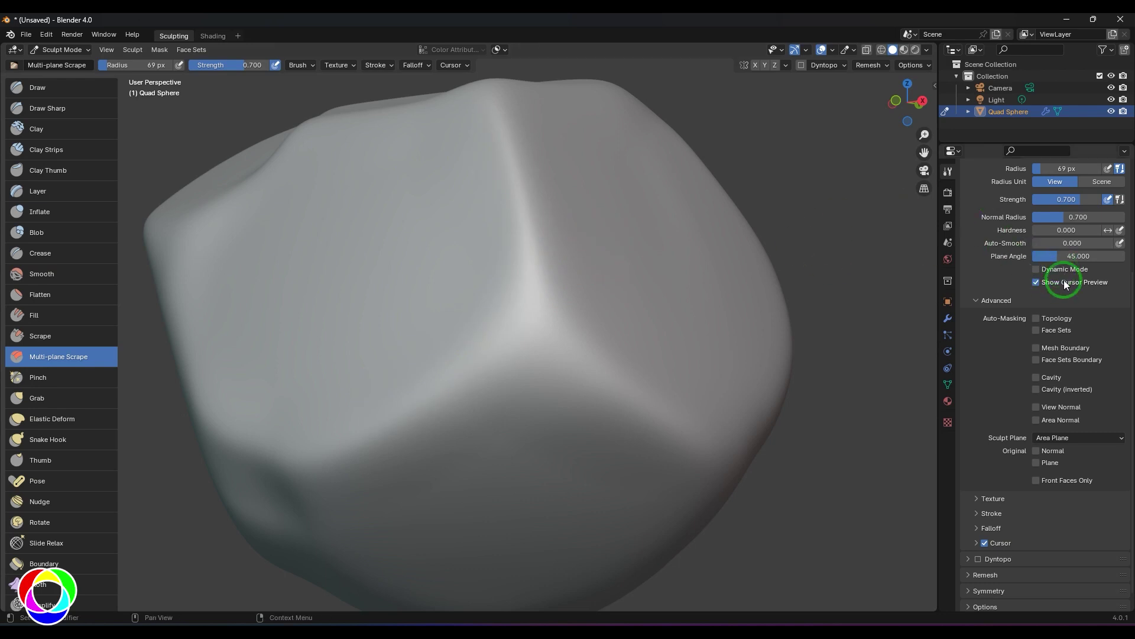
Toggle Dynamic Mode and scrape a groove down the central ridge curving to the lower left.
click(556, 211)
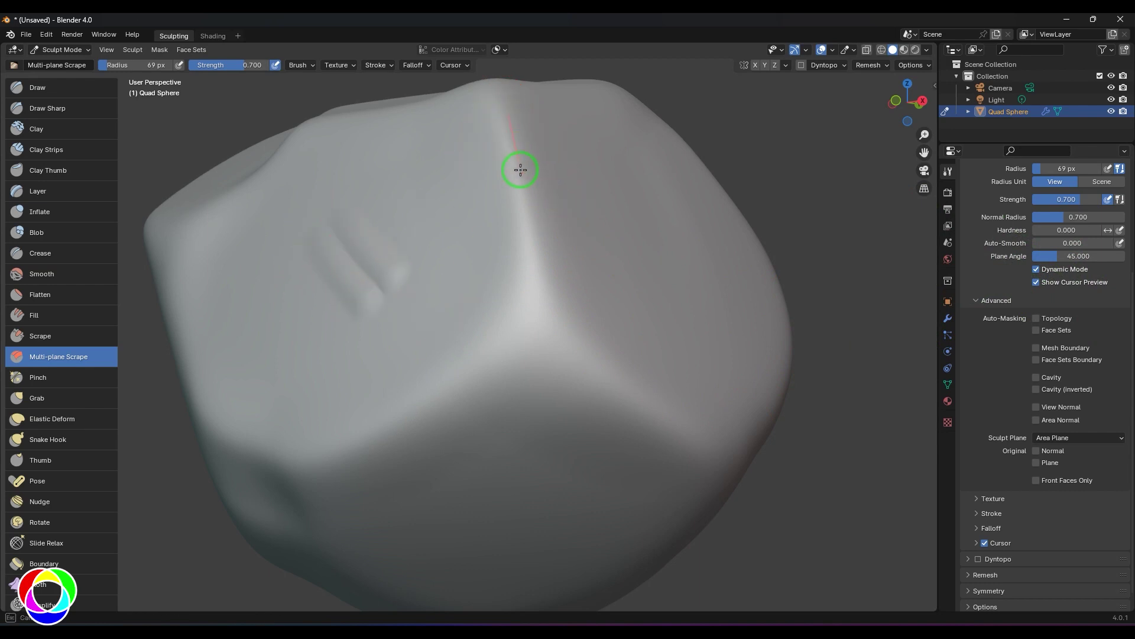
mouse_move(521, 170)
mouse_down()
mouse_move(514, 325)
mouse_move(545, 315)
mouse_up()
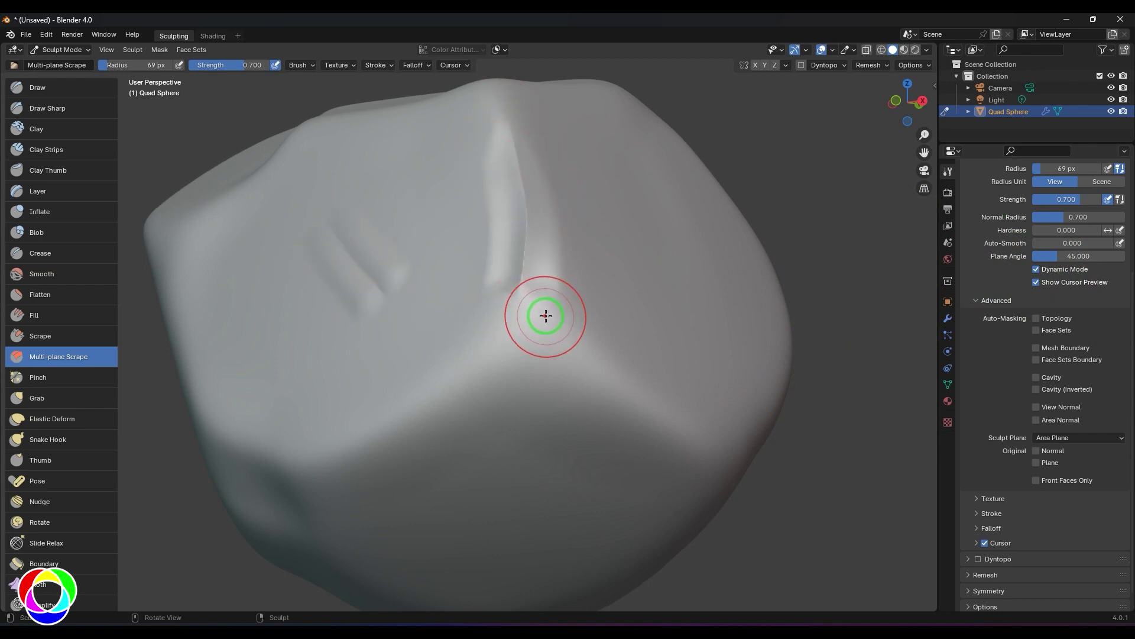
key(ctrl+z)
key(ctrl+z)
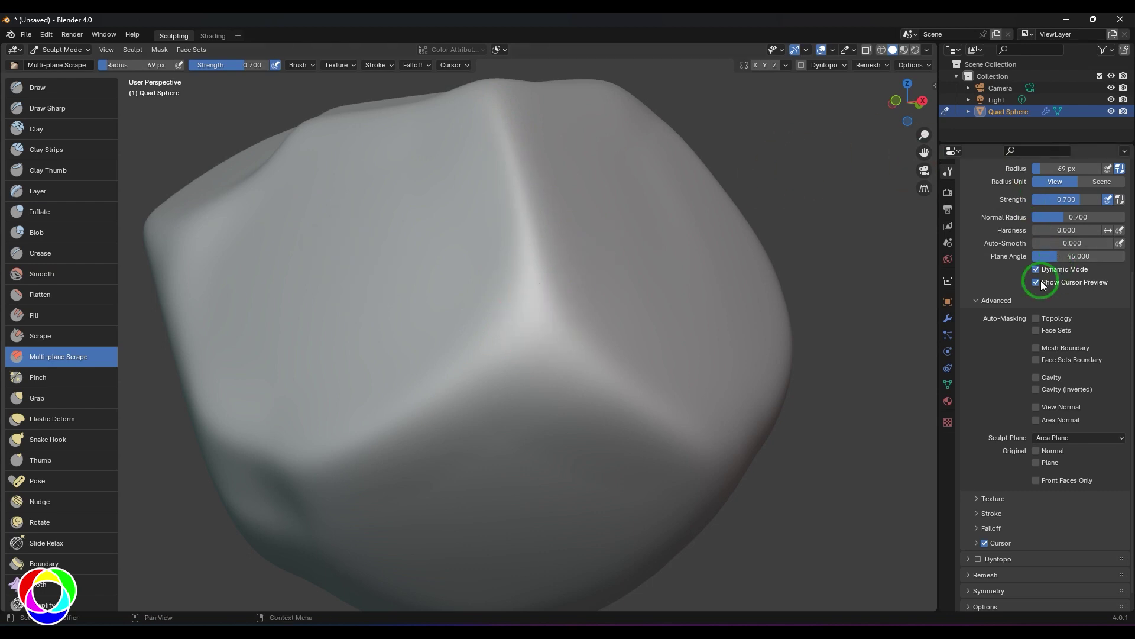
click(1072, 271)
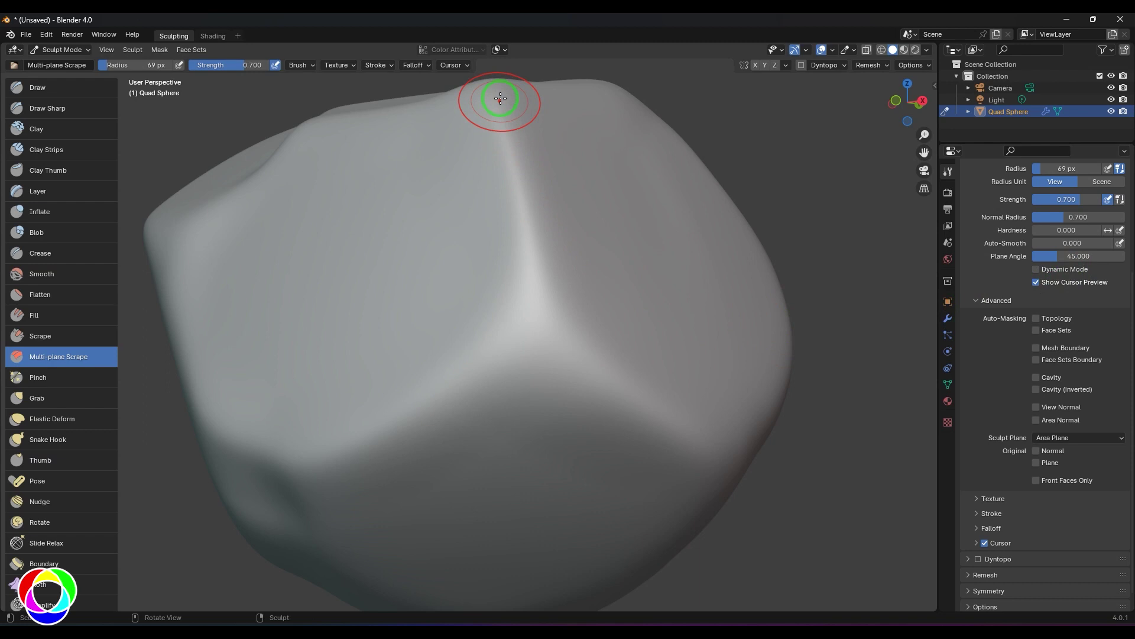
mouse_move(509, 165)
mouse_down()
mouse_move(534, 301)
mouse_move(396, 430)
mouse_move(299, 473)
mouse_move(254, 469)
mouse_up()
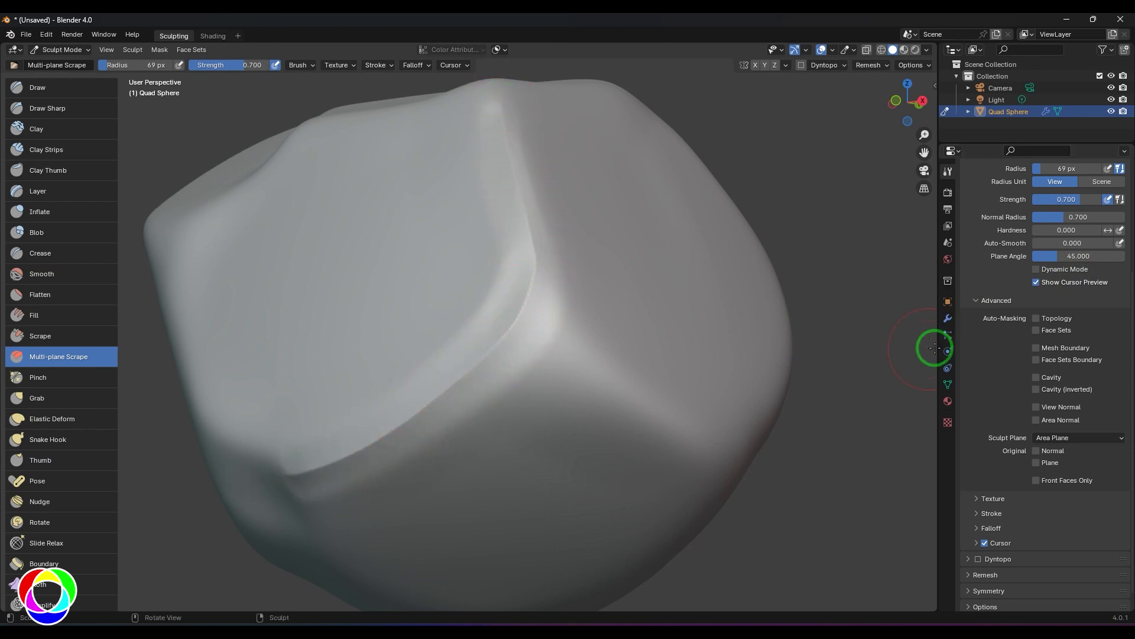
Hide the cursor preview and retry grooves from the top edge down-left, undoing each attempt.
click(1076, 282)
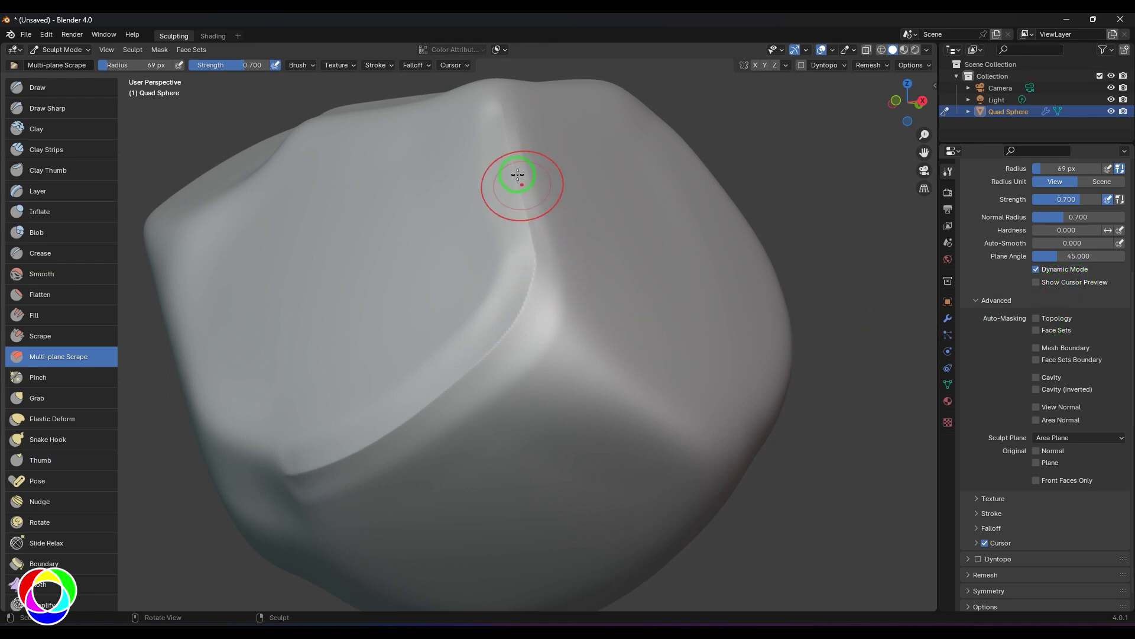
key(ctrl+z)
mouse_move(508, 118)
mouse_down()
mouse_move(517, 314)
mouse_move(322, 468)
mouse_up()
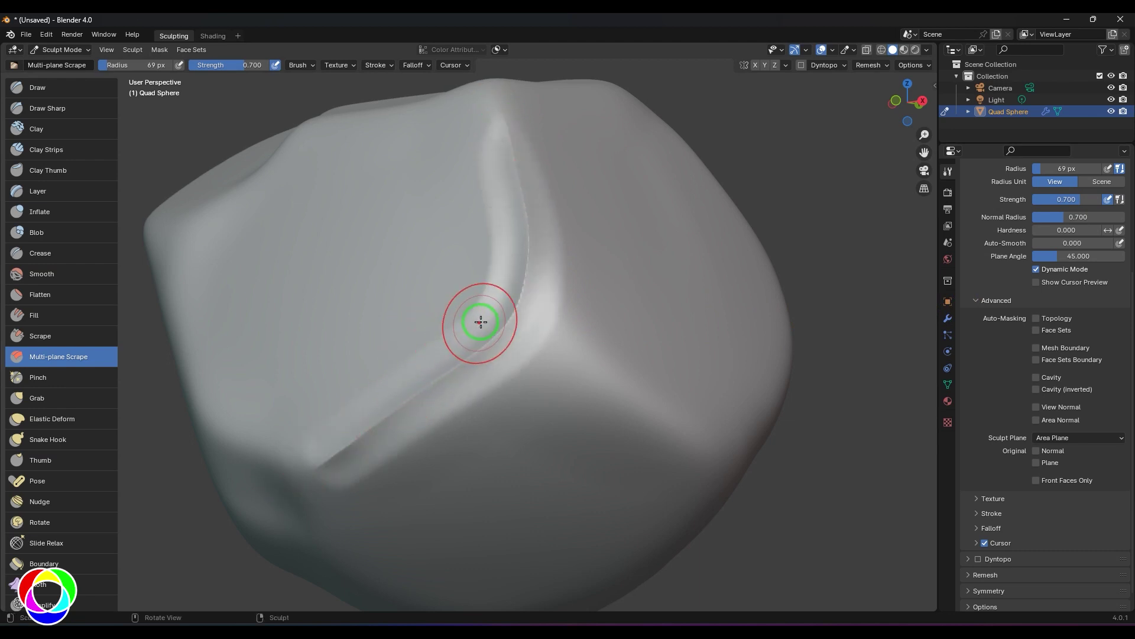
key(ctrl+z)
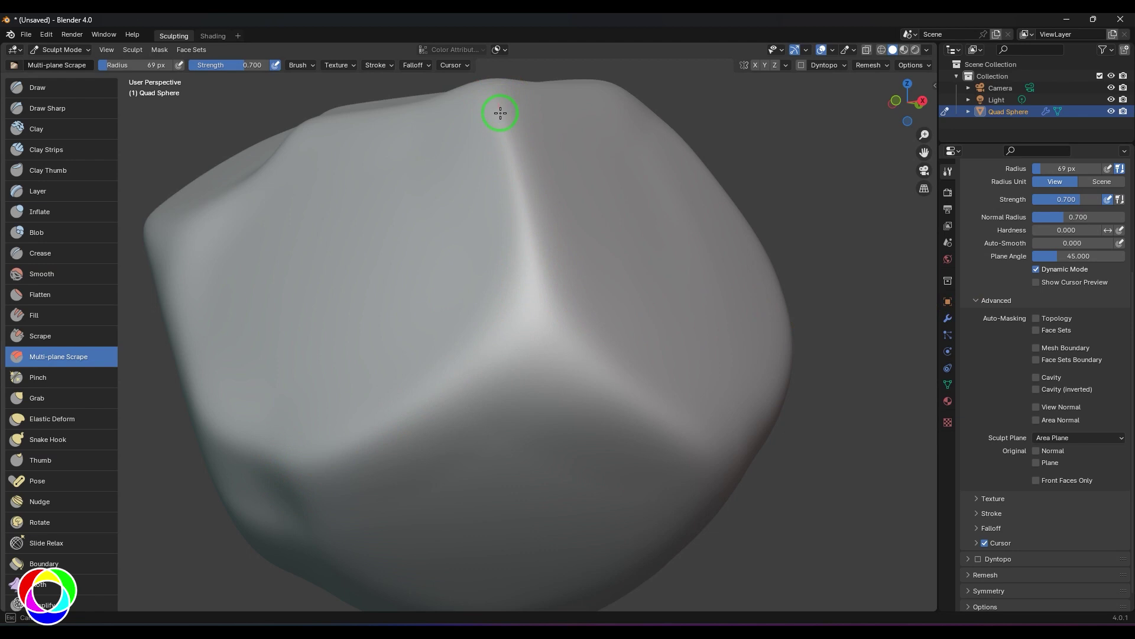
mouse_move(500, 112)
mouse_down()
mouse_move(527, 246)
mouse_move(505, 309)
mouse_move(266, 482)
mouse_up()
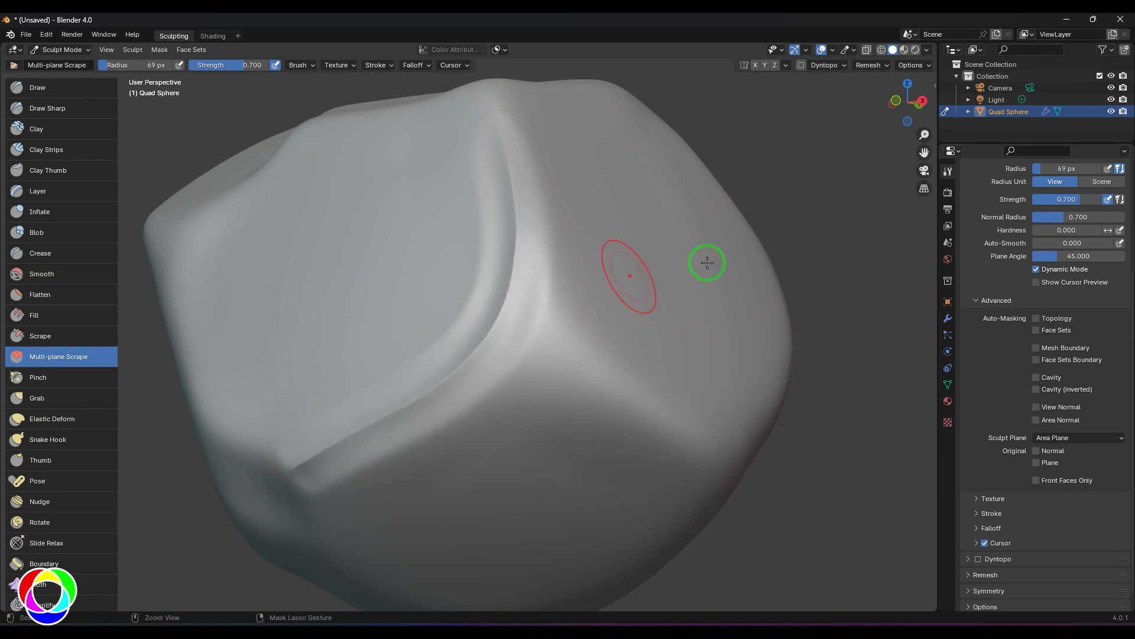
key(ctrl+z)
Turn cursor preview back on and carve the final groove from the top edge to lower left.
click(1064, 283)
mouse_move(507, 121)
mouse_down()
mouse_move(522, 292)
mouse_move(375, 423)
mouse_move(233, 472)
mouse_up()
middle_drag(515, 270, 583, 249)
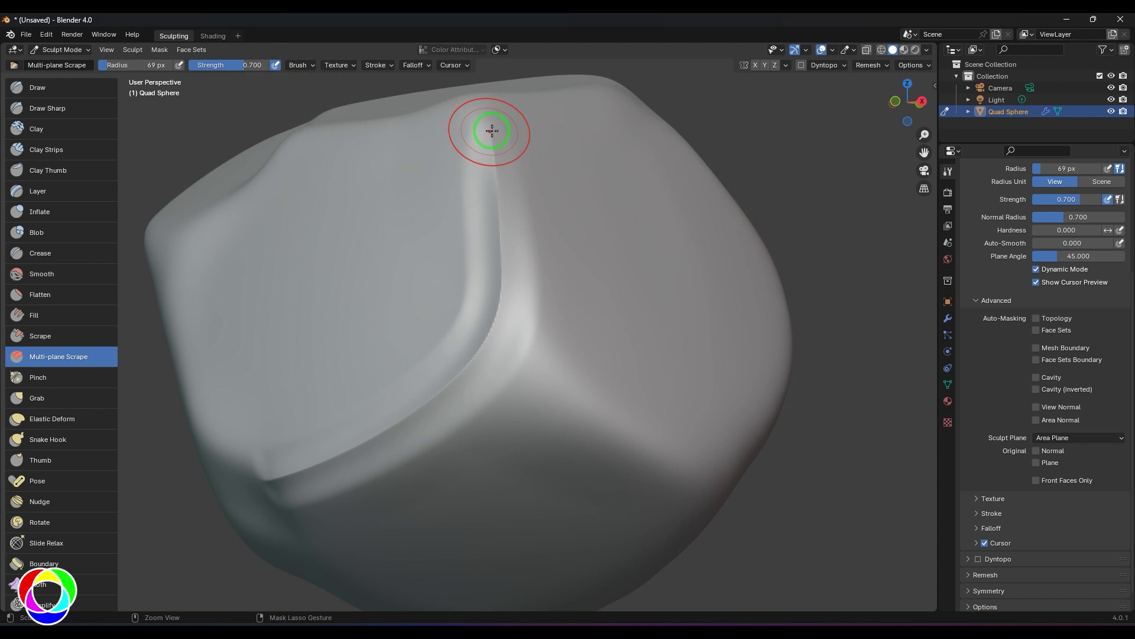
Scrape back and forth along the top ridge and lower edges to double their bevels.
drag(492, 130, 487, 147)
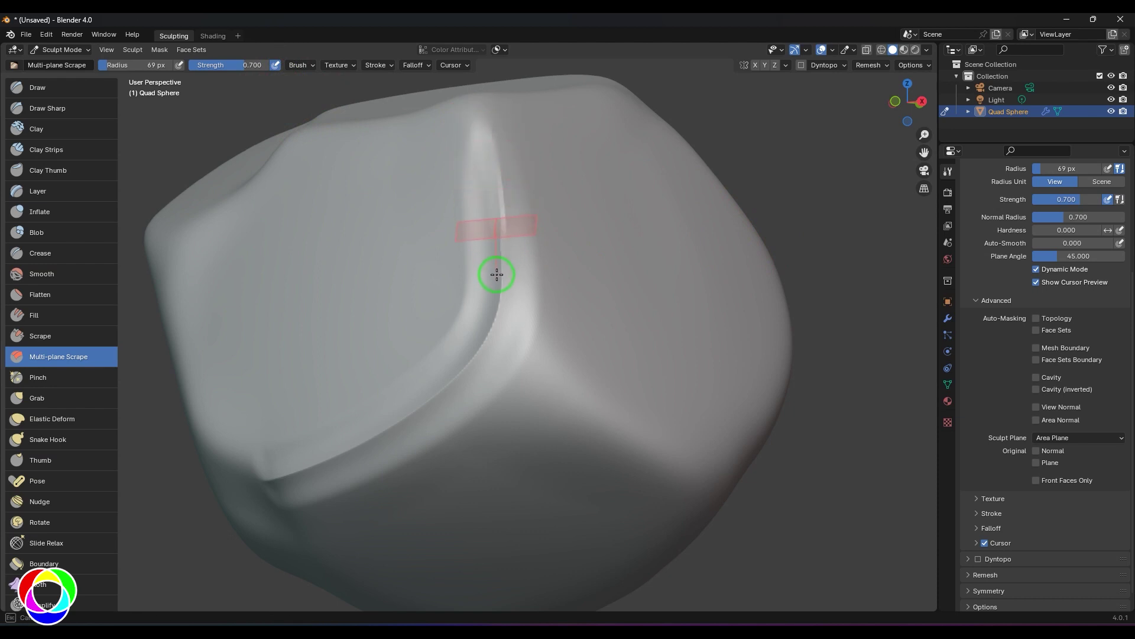
mouse_move(496, 274)
mouse_down()
mouse_move(502, 337)
mouse_move(456, 389)
mouse_up()
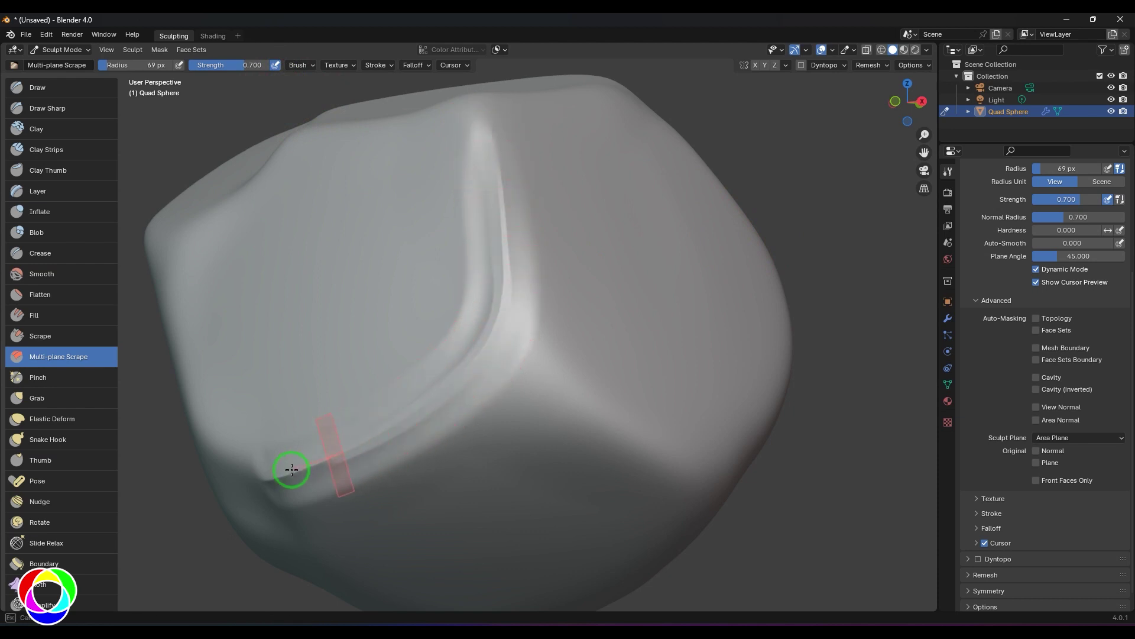
mouse_move(292, 469)
mouse_down()
mouse_move(233, 486)
mouse_move(532, 339)
mouse_move(527, 360)
mouse_up()
mouse_move(665, 437)
mouse_down()
mouse_move(751, 486)
mouse_move(732, 489)
mouse_move(517, 382)
mouse_up()
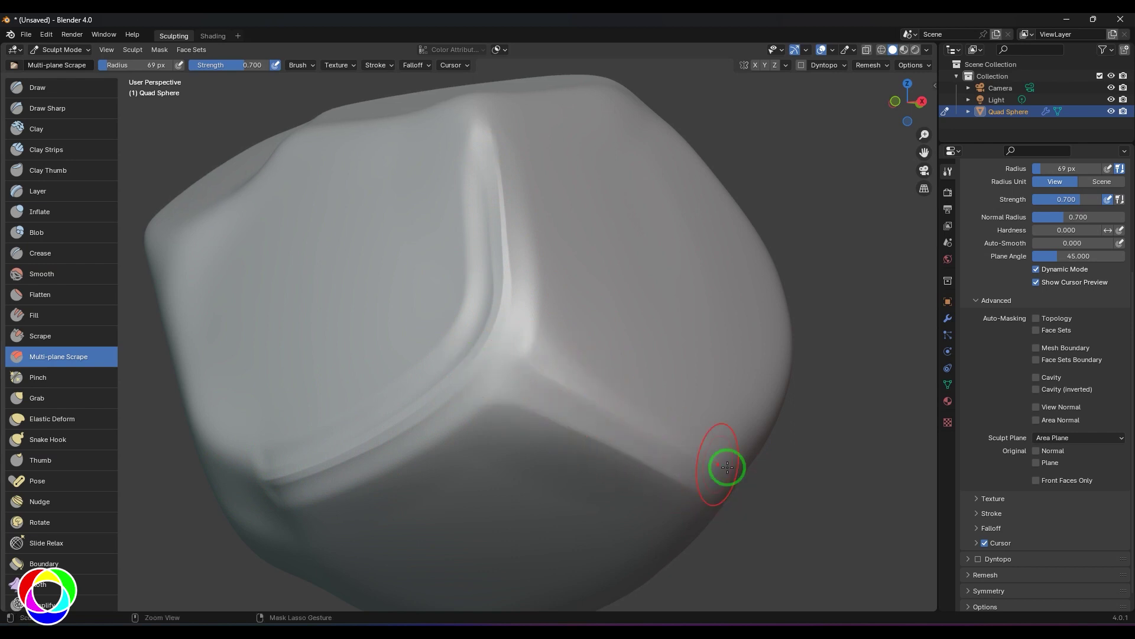
ctrl+drag(728, 467, 494, 367)
mouse_move(494, 367)
middle_down()
mouse_move(851, 424)
mouse_move(746, 375)
middle_up()
mouse_move(672, 319)
mouse_down()
mouse_move(418, 193)
mouse_move(503, 216)
mouse_move(731, 355)
mouse_up()
mouse_move(731, 354)
mouse_down()
mouse_move(587, 225)
mouse_move(461, 189)
mouse_up()
drag(461, 189, 768, 357)
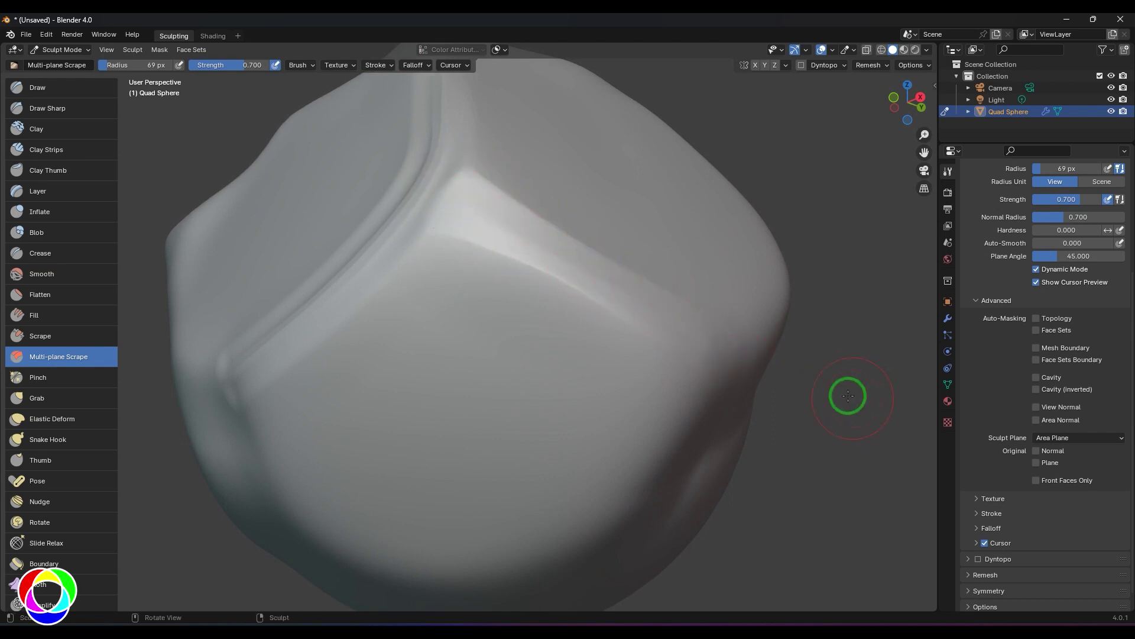
mouse_move(849, 396)
middle_down()
mouse_move(869, 408)
mouse_move(774, 426)
middle_up()
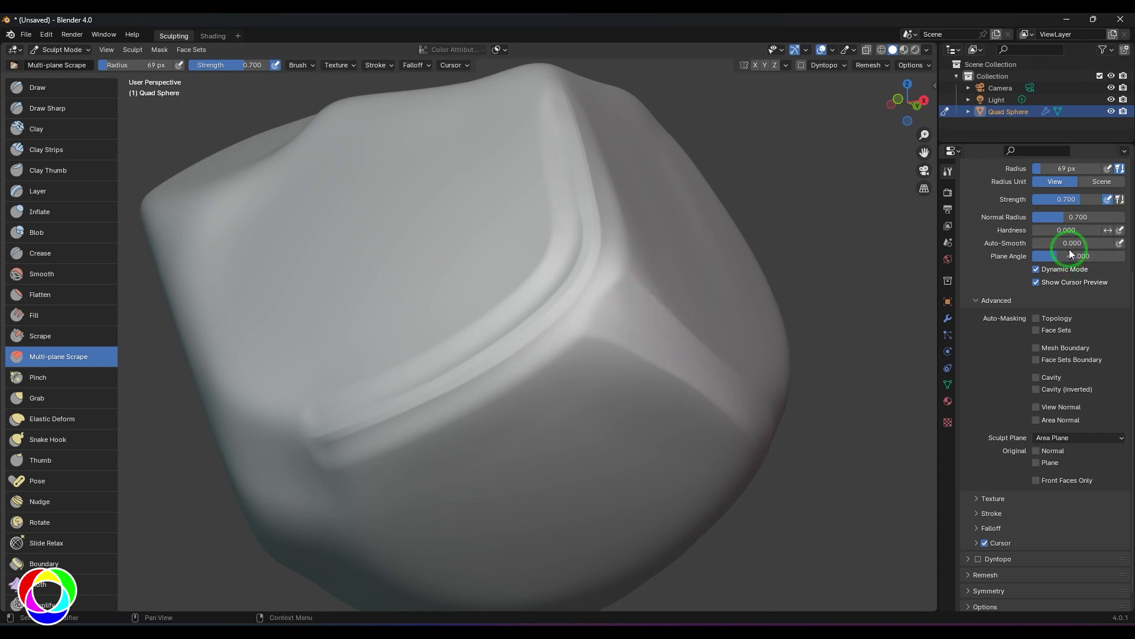
Raise auto-smooth to 0.482 and carve a ridged groove along the upper edge.
drag(1041, 243, 1089, 245)
mouse_move(578, 350)
mouse_down()
mouse_move(671, 393)
mouse_move(748, 464)
mouse_move(774, 510)
mouse_up()
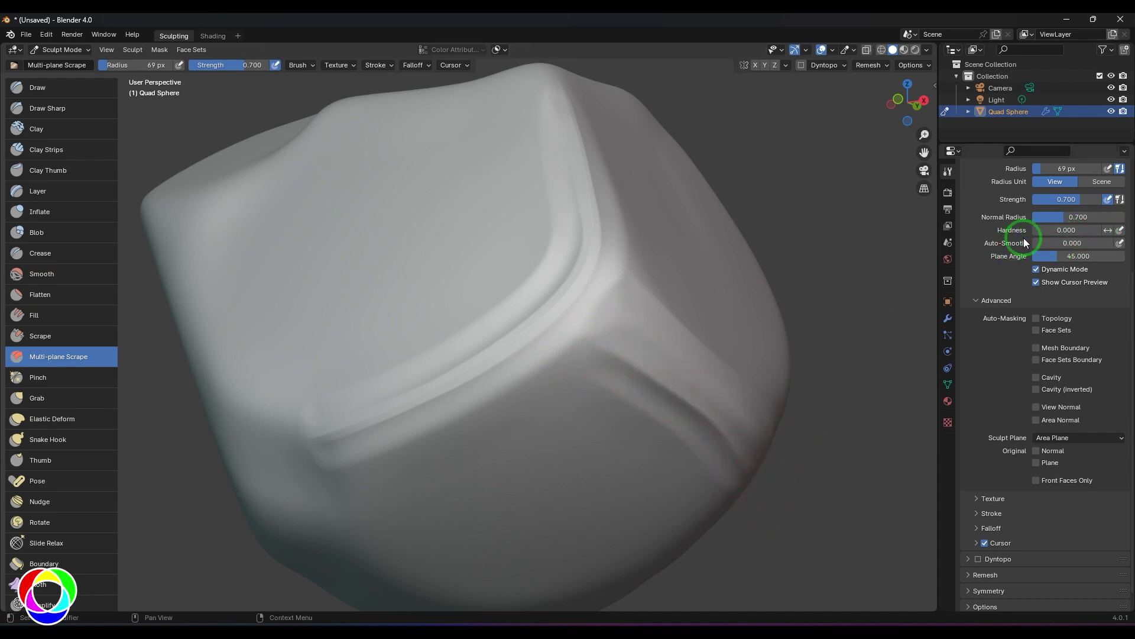
mouse_move(583, 261)
mouse_down()
mouse_move(474, 372)
mouse_move(304, 431)
mouse_move(293, 423)
mouse_up()
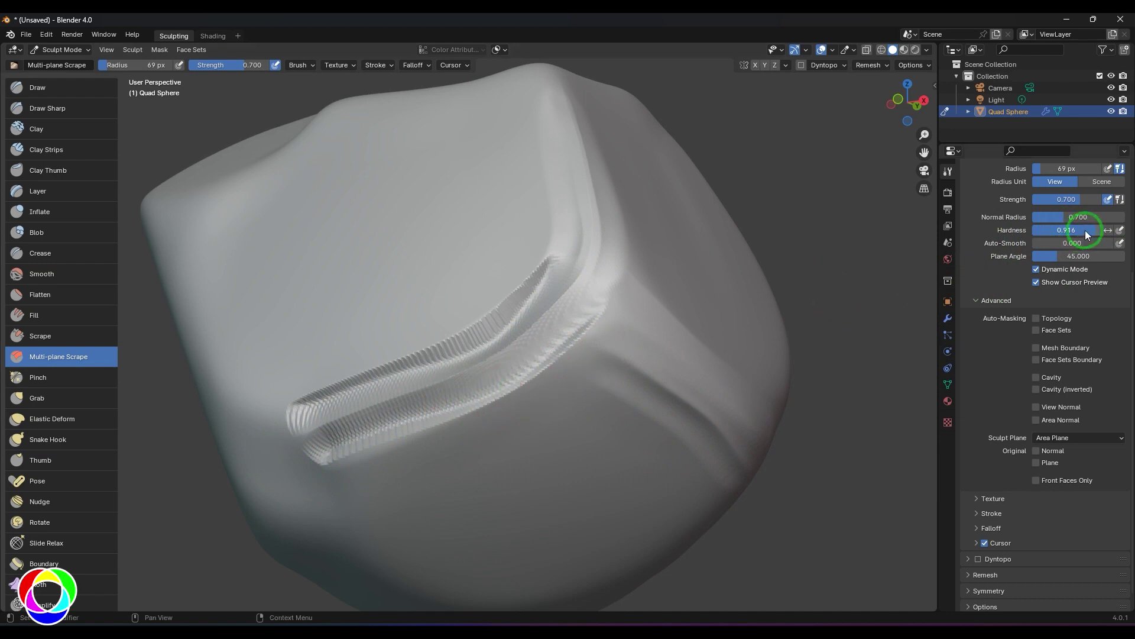
Reset brush hardness to 0.000 and orbit around the sculpted cube.
click(1068, 230)
text(0)
key(Return)
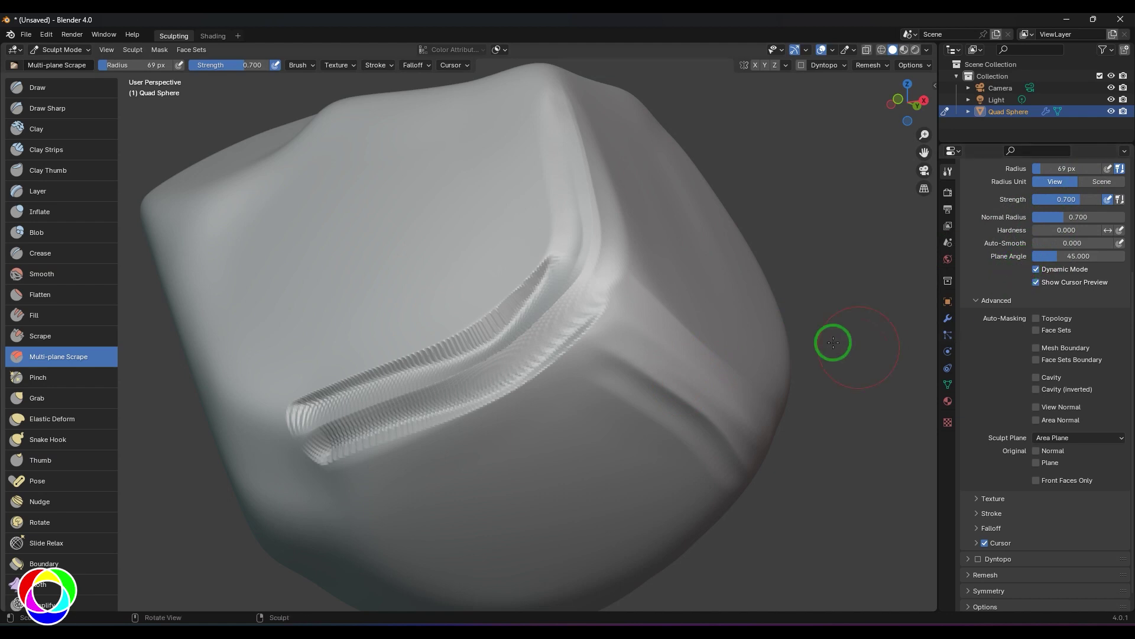
middle_drag(853, 309, 846, 325)
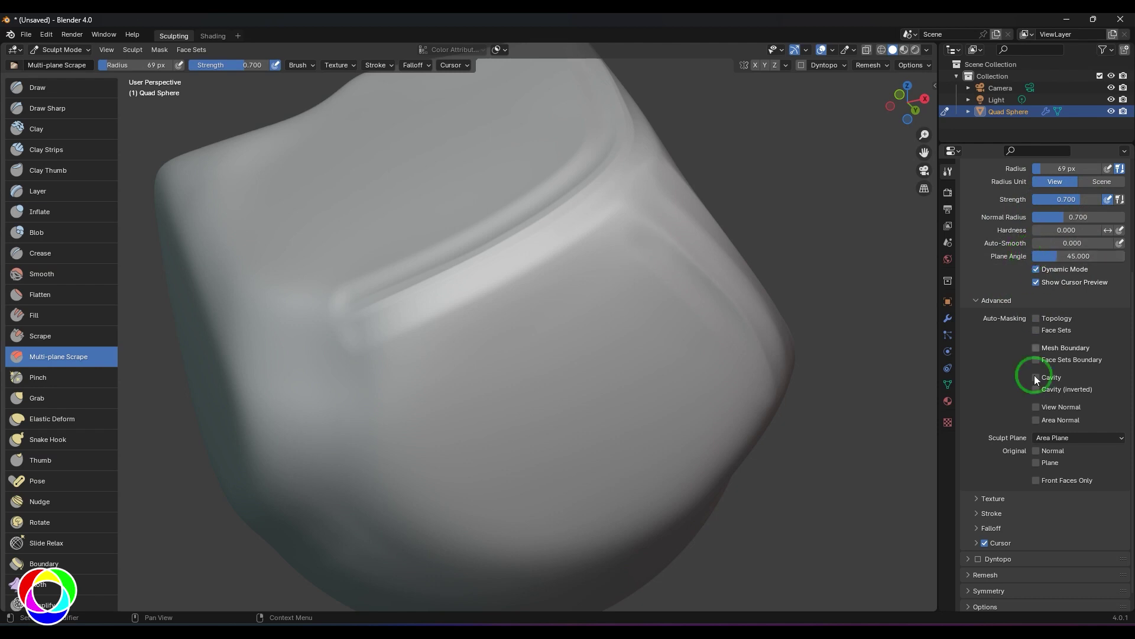
Try View Normal auto-masking with one diagonal scrape, then turn it off.
click(1036, 406)
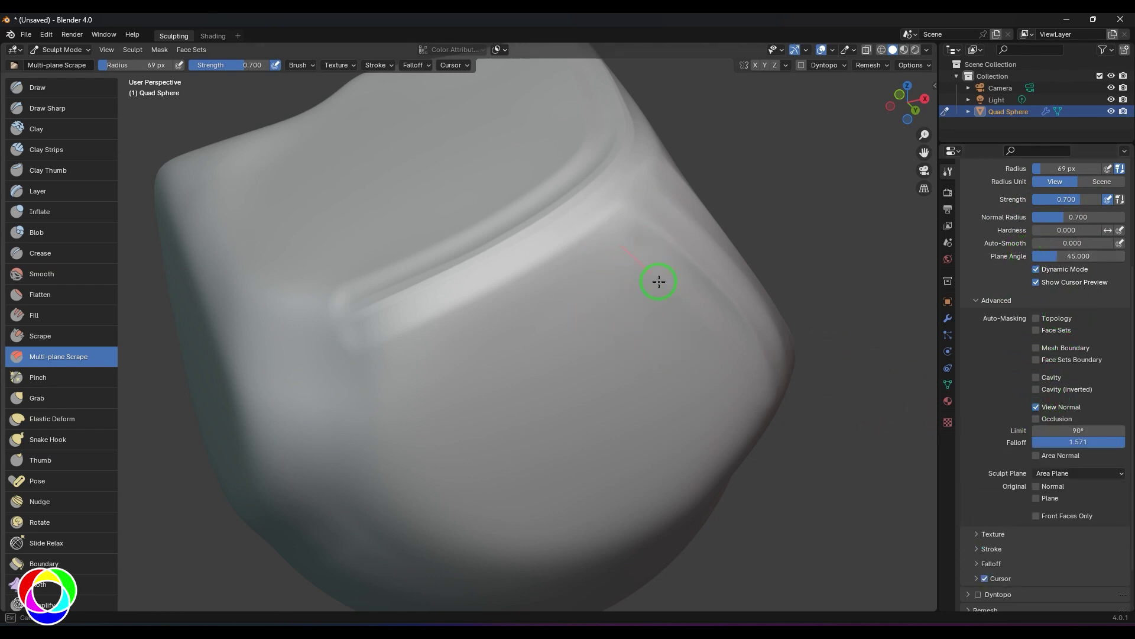
mouse_move(503, 225)
mouse_down()
mouse_move(545, 302)
mouse_move(710, 497)
mouse_up()
click(1036, 407)
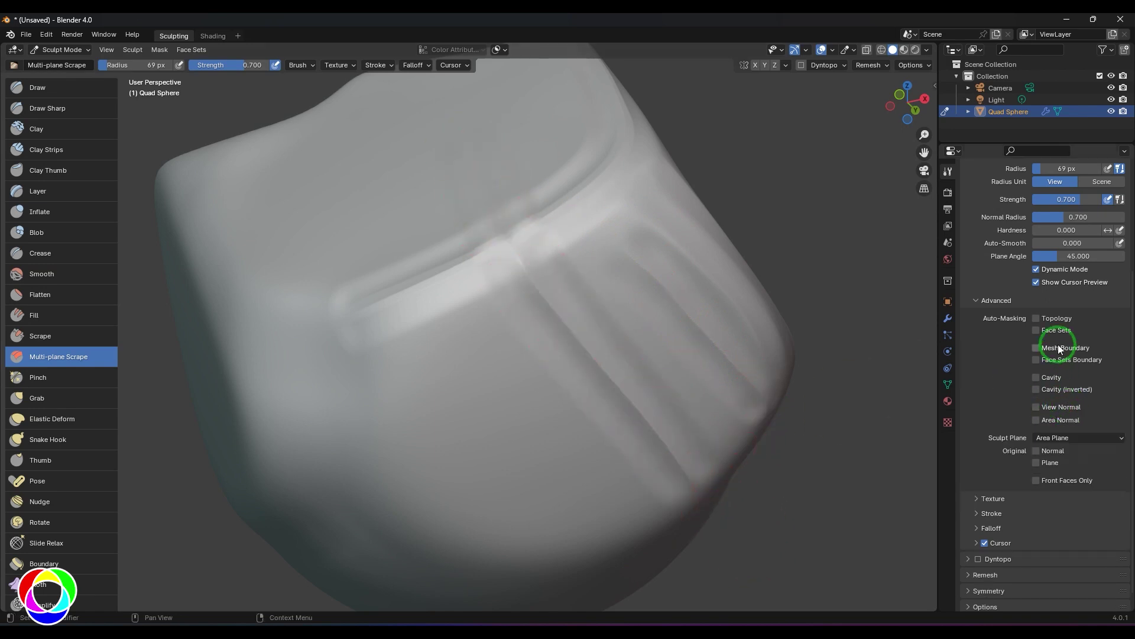
Enable Topology auto-masking and carve two parallel diagonal grooves across the face.
click(1036, 318)
drag(636, 243, 324, 402)
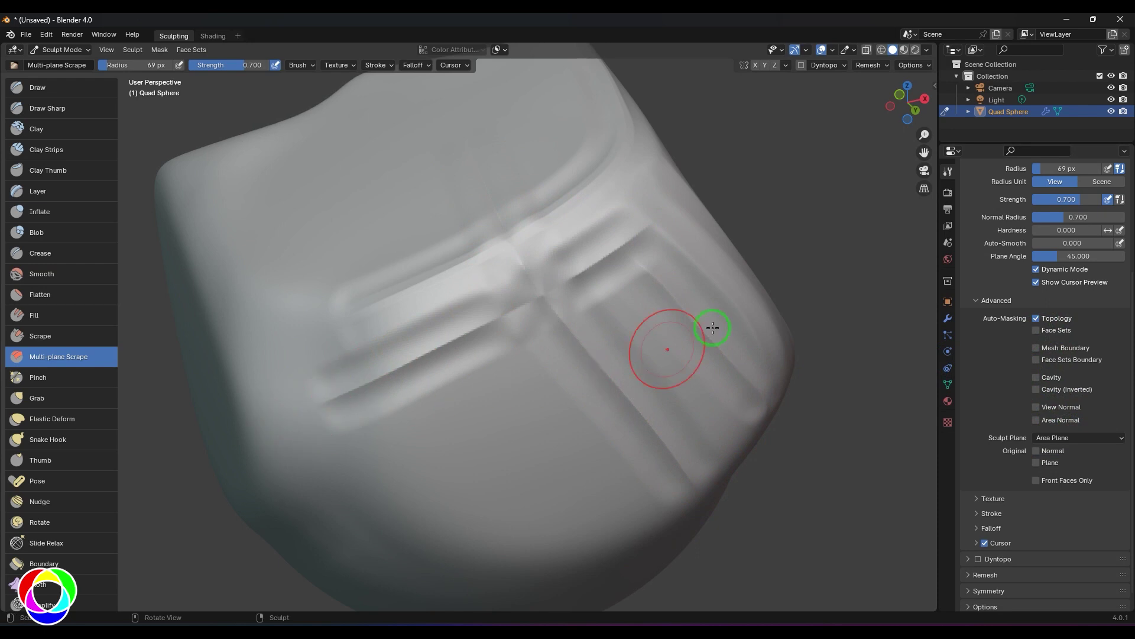
drag(712, 327, 408, 479)
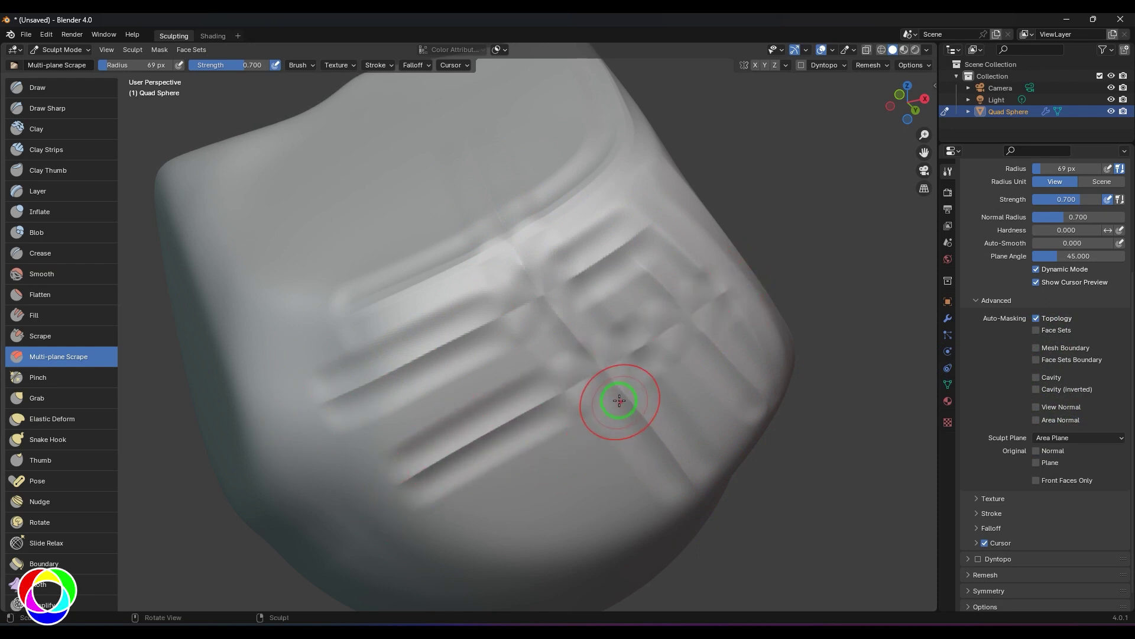